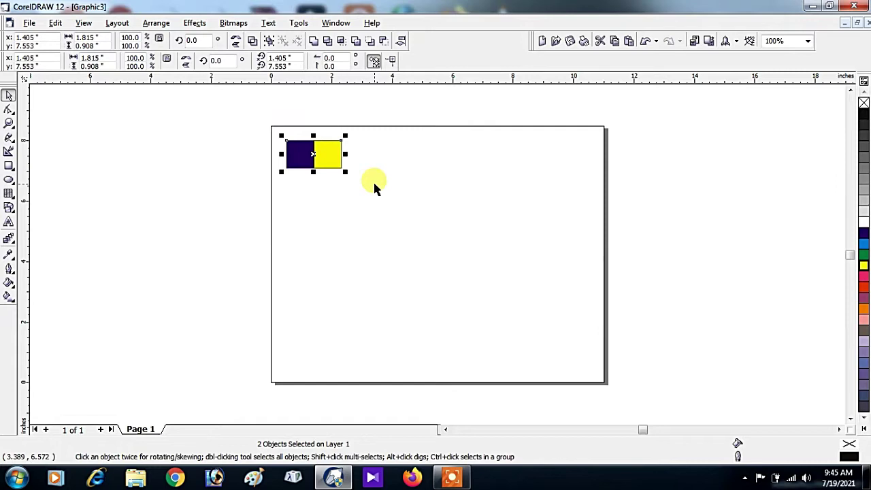
- Duplicate the blue and yellow square pair directly beside itself and repeat until the row holds eight alternating squares
scroll(374, 181, down, 1)
drag(288, 195, 626, 232)
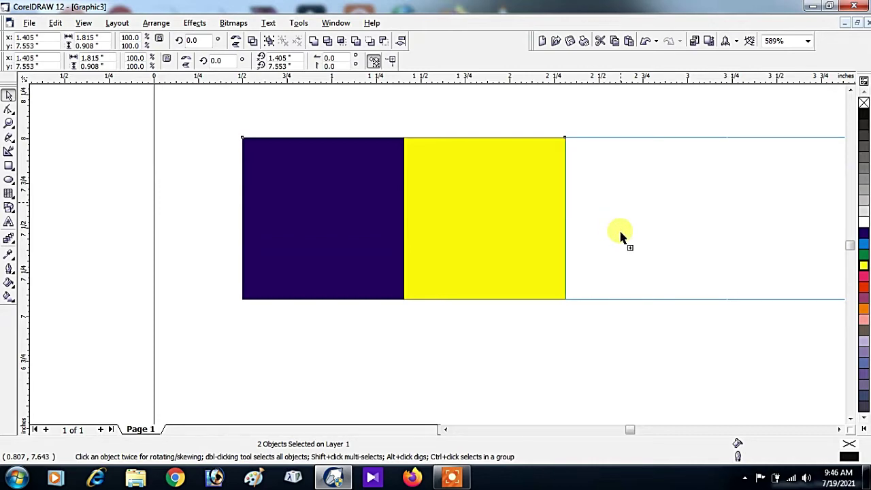
drag(620, 236, 620, 237)
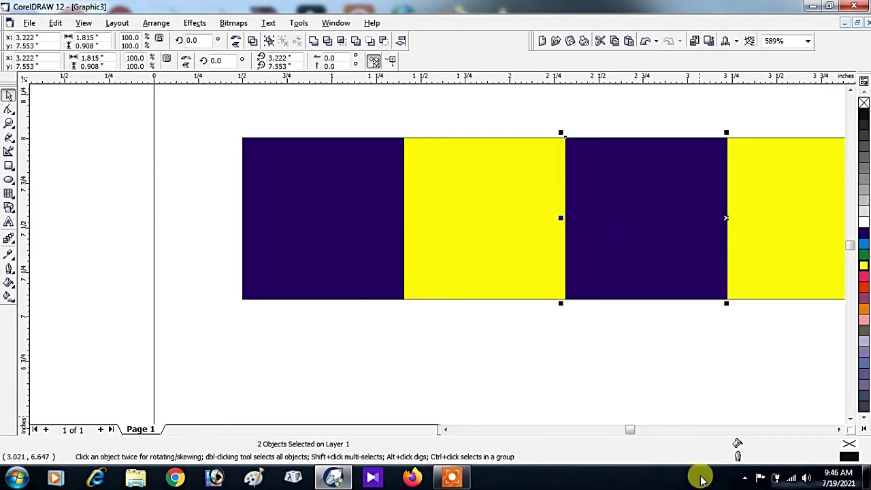
key(F3)
key(ctrl+r)
key(ctrl+r)
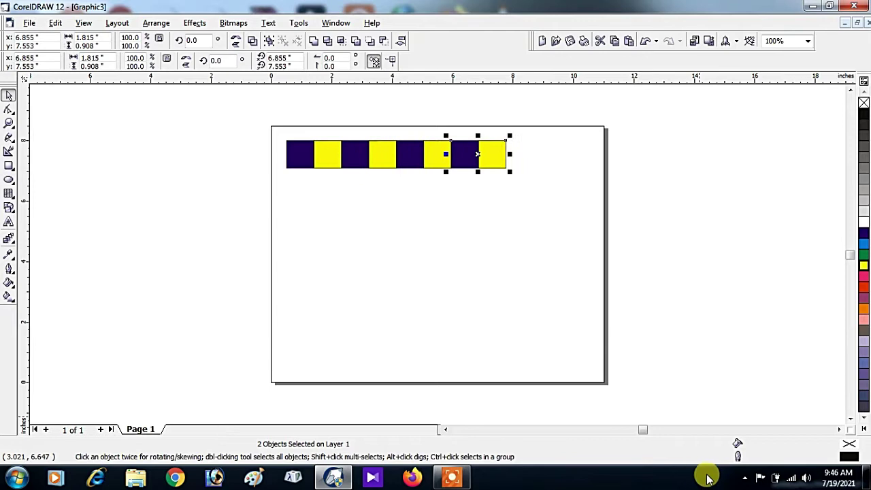
- Select the eight-square row and duplicate it directly below, offset one square to the right
drag(270, 124, 534, 197)
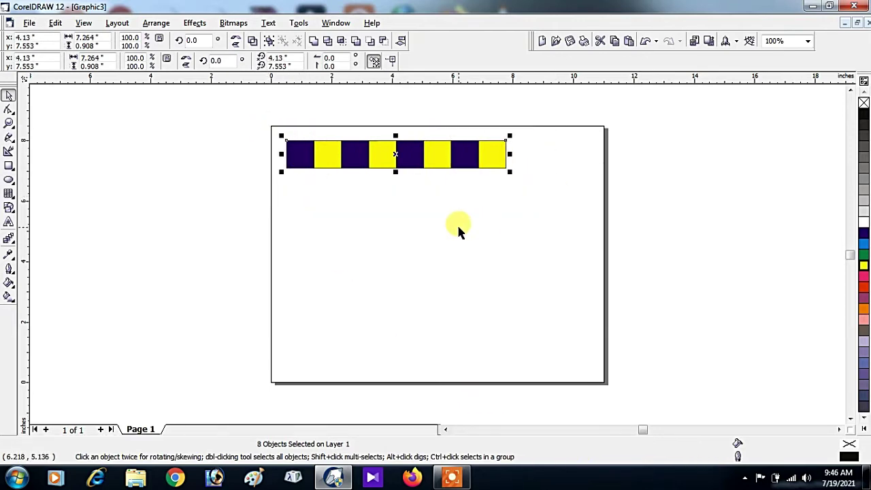
key(shift+F2)
drag(70, 227, 167, 326)
- Copy a yellow square into the empty start of the second row and delete the yellow square overhanging its far end
click(196, 247)
drag(243, 205, 123, 341)
right_click(123, 340)
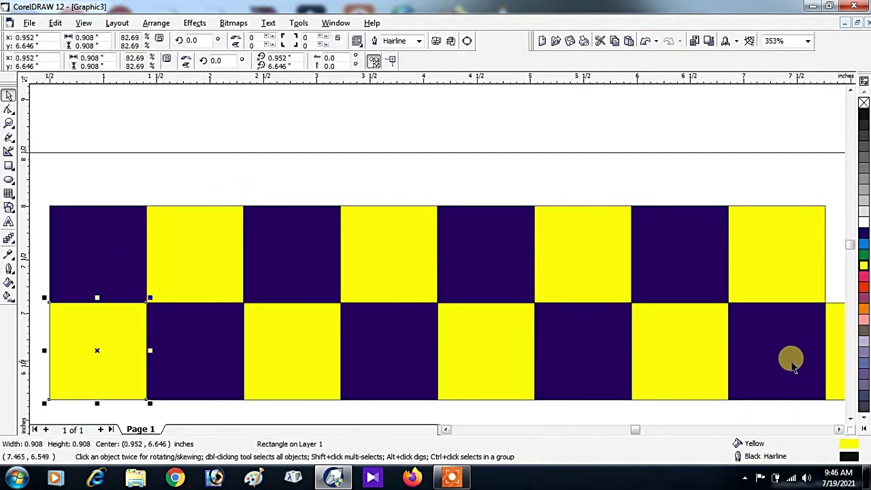
key(F4)
click(782, 296)
key(Delete)
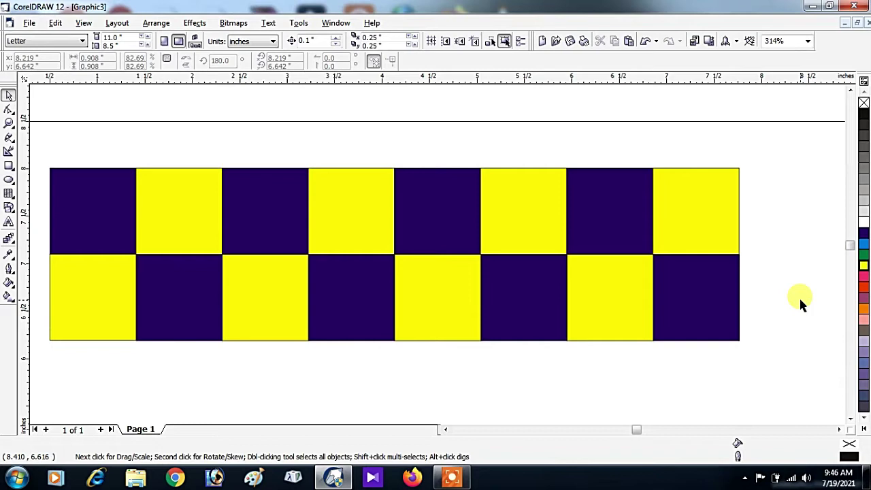
- Select all squares of both rows, duplicate them directly below and repeat the duplication until the checkerboard has eight rows
drag(160, 300, 772, 357)
click(208, 131)
key(ctrl+a)
click(209, 133)
double_click(11, 96)
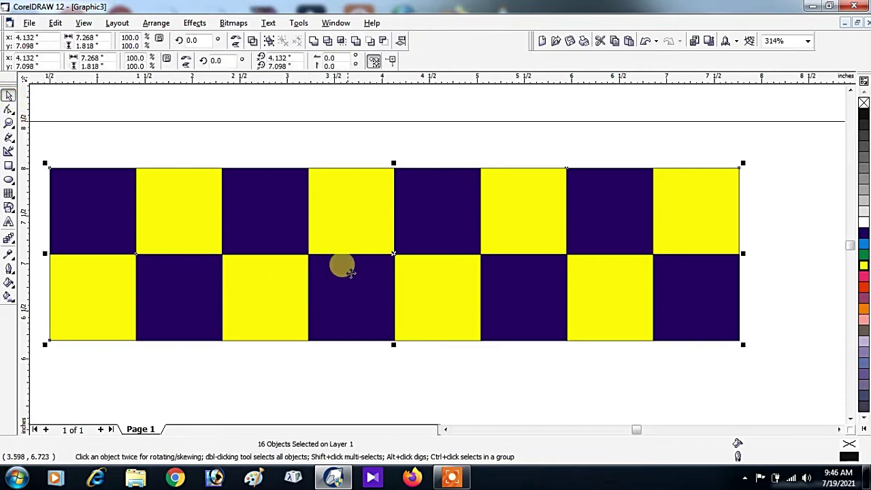
drag(374, 194, 366, 363)
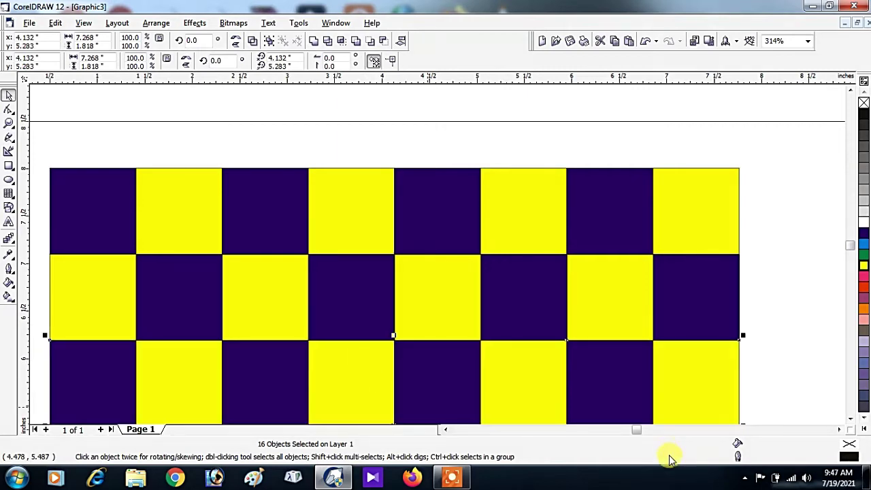
key(F4)
key(ctrl+z)
key(ctrl+z)
key(ctrl+z)
key(ctrl+z)
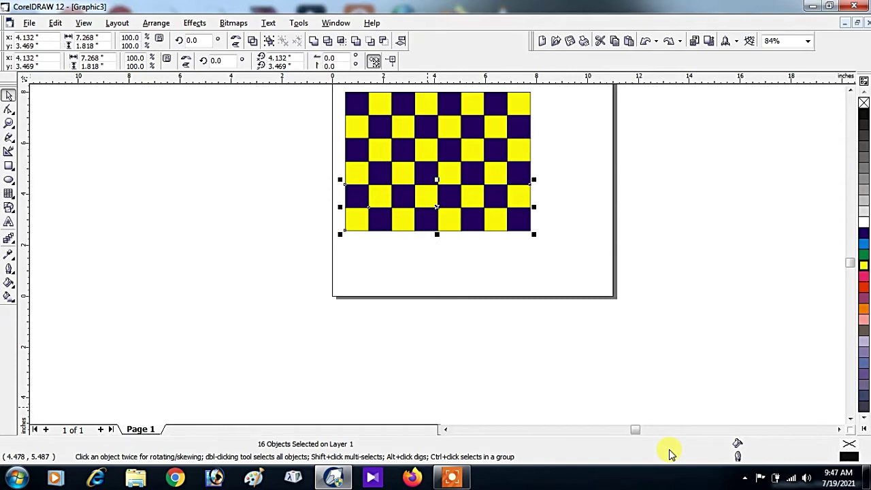
key(ctrl+r)
- Draw a square about 8.26 inches wide over the checkerboard and fill it with red
click(364, 102)
drag(372, 119, 558, 358)
click(860, 287)
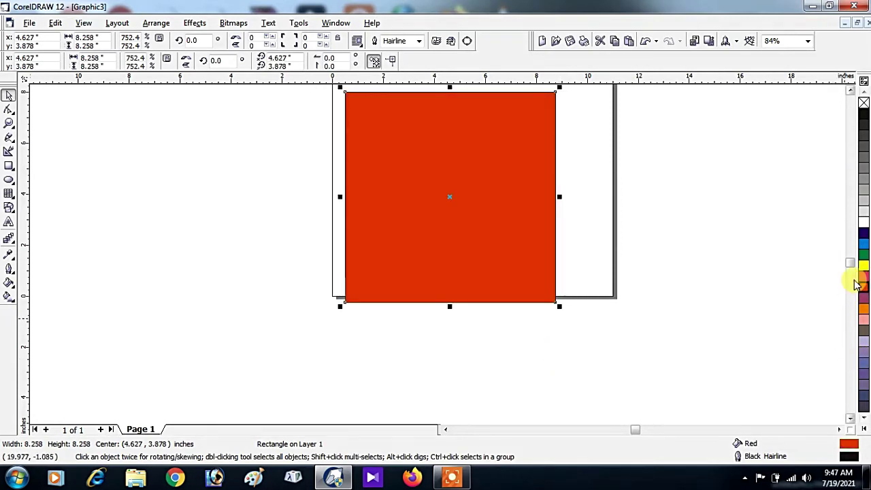
- Send the red square behind the checkerboard and centre it on the page
key(shift+Page_Down)
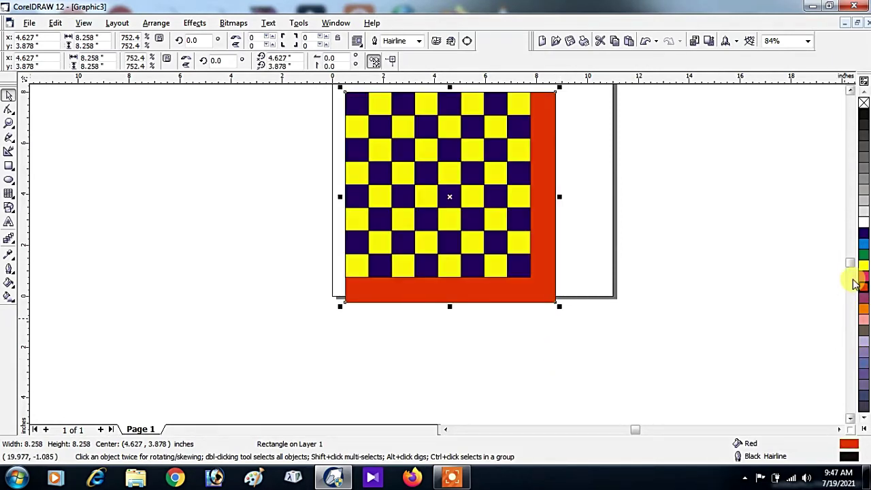
key(p)
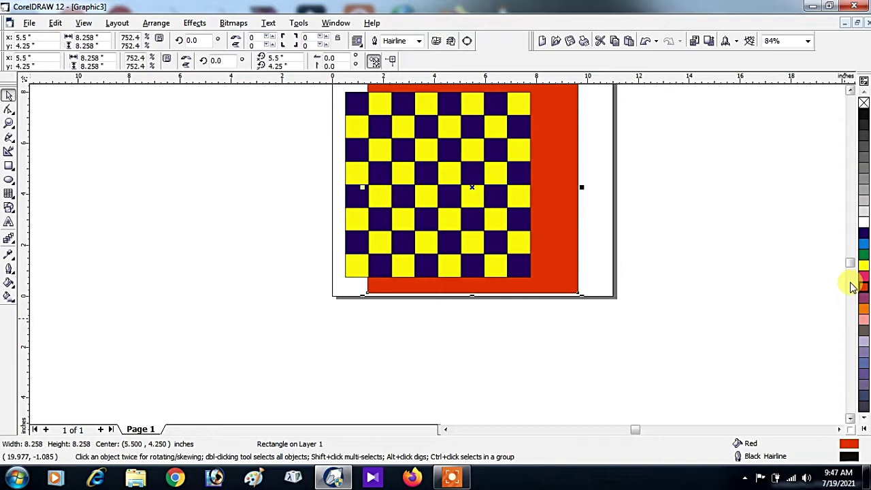
- Group the 64 checkerboard squares and centre the group on the page within the red border
key(shift+F4)
drag(259, 123, 520, 391)
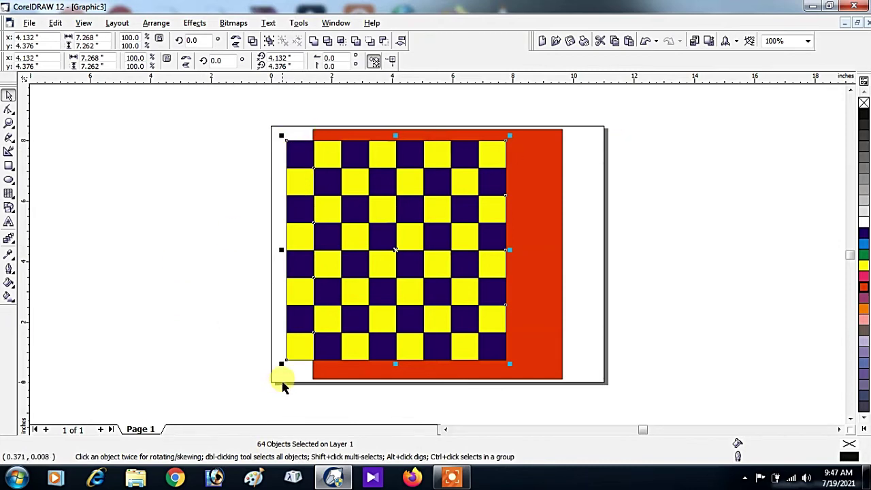
key(ctrl+g)
key(p)
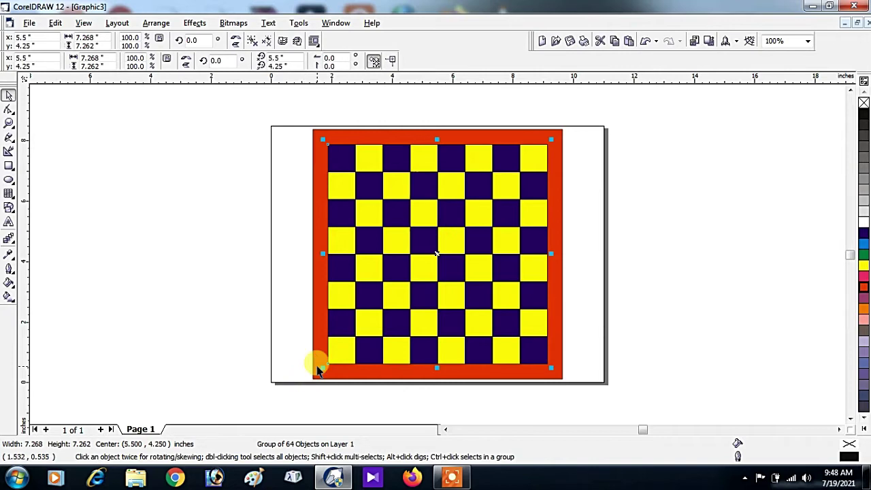
- Insert one Letter page after page 1 and set its orientation to landscape
key(Page_Down)
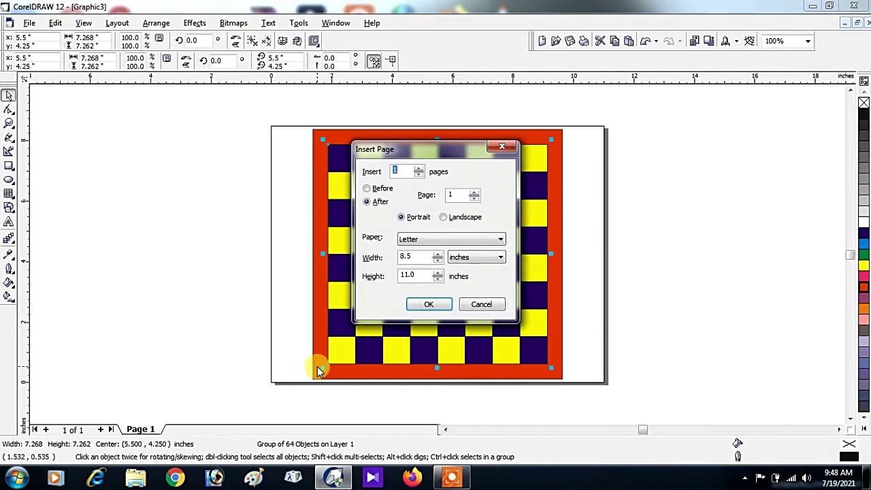
click(406, 303)
click(177, 41)
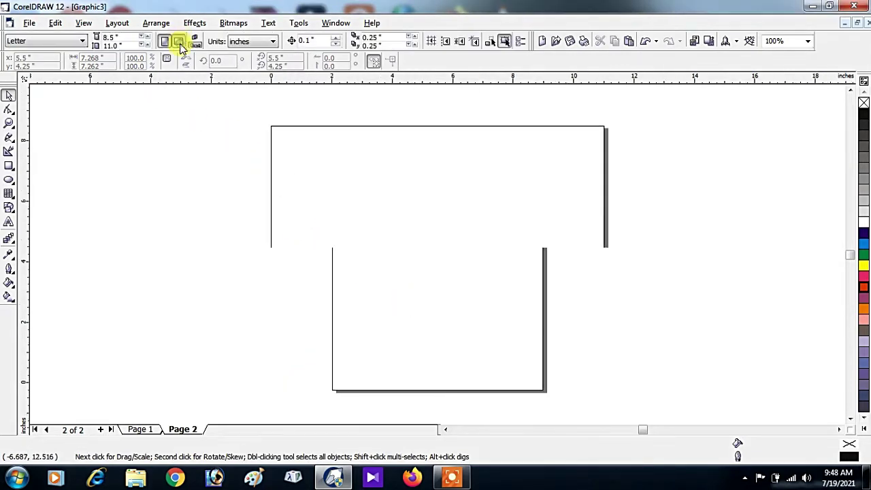
- Draw a square about 0.55 inches wide near the upper left of page 2 and fill it with red
click(9, 166)
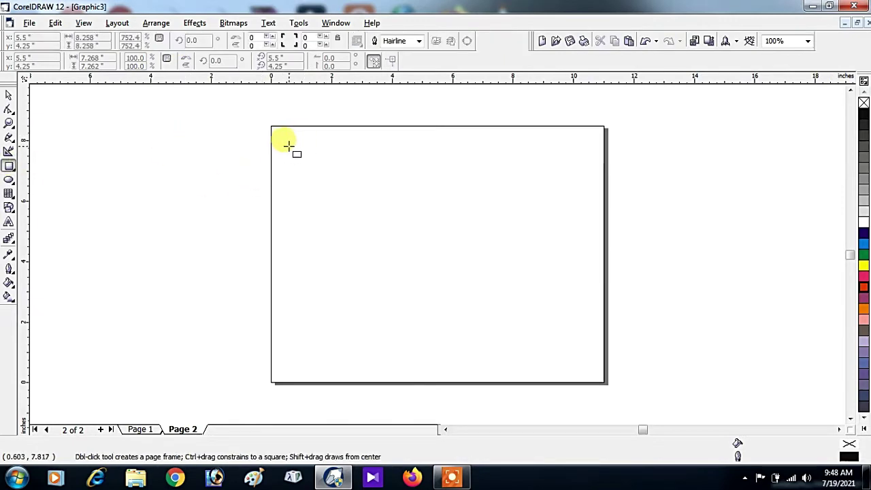
mouse_move(332, 144)
mouse_down()
mouse_move(352, 161)
mouse_move(327, 152)
mouse_up()
key(space)
click(862, 287)
- Duplicate the red square edge to edge toward the left until the row has five squares
right_click(327, 153)
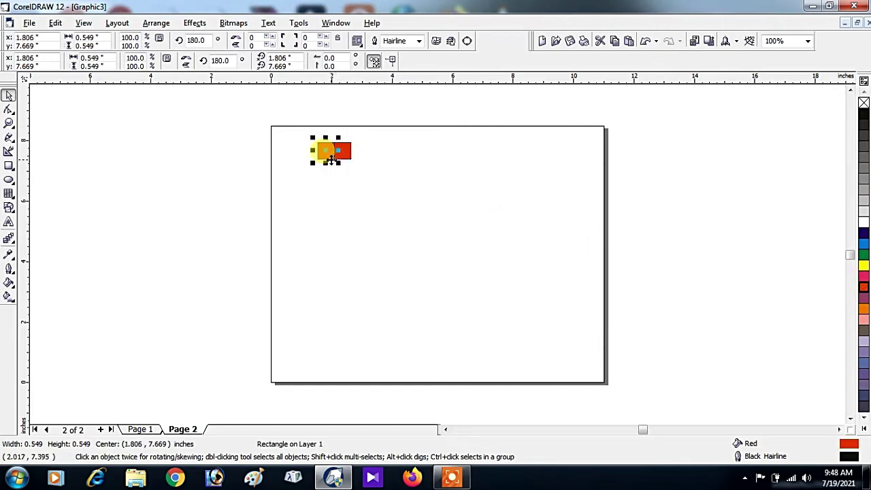
key(ctrl+r)
key(ctrl+r)
key(ctrl+r)
- Copy the row's leftmost square downward and repeat until the letter G's vertical stem is nine squares tall
drag(275, 136, 275, 163)
key(ctrl+r)
key(ctrl+r)
key(ctrl+r)
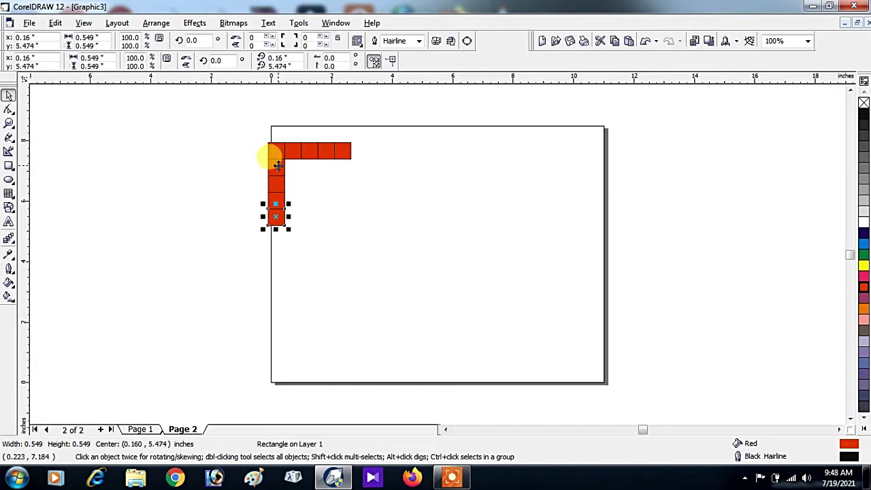
key(ctrl+r)
key(ctrl+r)
key(ctrl+r)
key(ctrl+r)
key(ctrl+r)
key(ctrl+z)
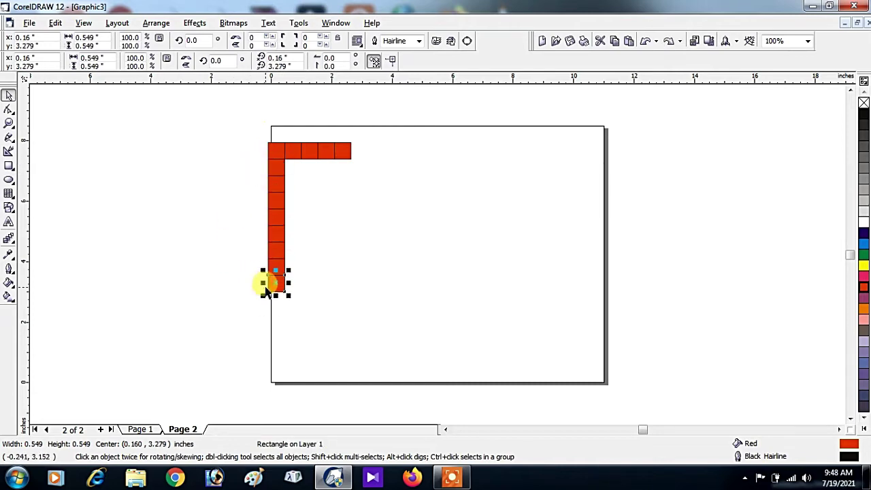
- Copy the stem's bottom square to the right until the base has five squares, and add one square above its end
drag(262, 282, 345, 272)
key(ctrl+r)
key(ctrl+r)
key(ctrl+r)
key(ctrl+r)
key(ctrl+z)
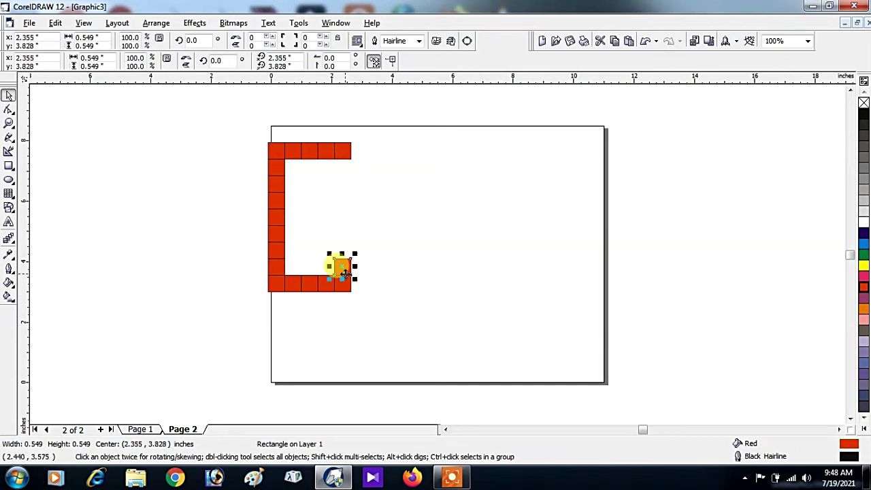
- Finish the G by copying squares up its right side, back along a three-square middle bar and down one hook square
key(ctrl+r)
key(ctrl+r)
key(ctrl+r)
drag(353, 217, 334, 220)
key(ctrl+e)
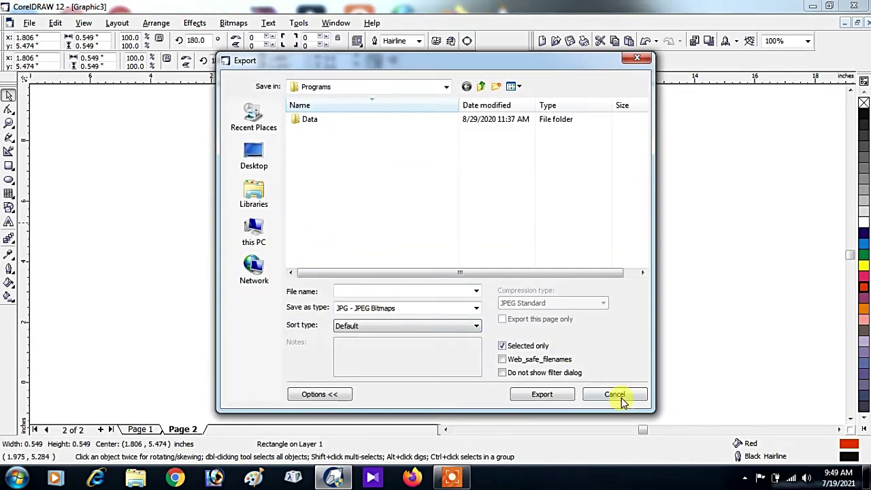
click(619, 396)
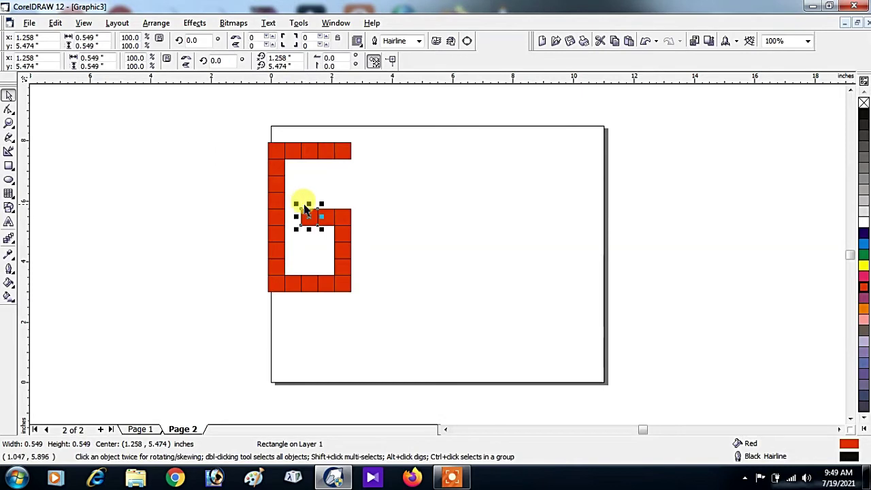
drag(307, 204, 308, 239)
- Duplicate the whole G to its right and copy squares upward to close the upper right side of the duplicate
drag(229, 127, 355, 311)
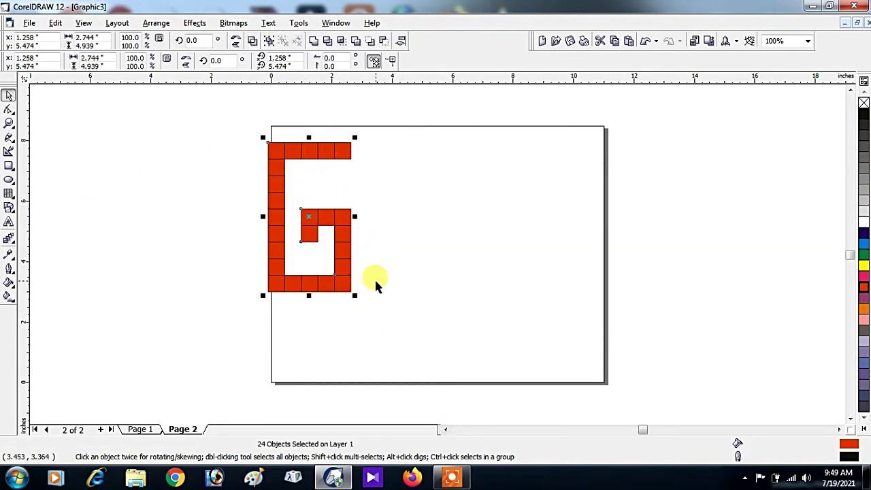
drag(272, 288, 381, 291)
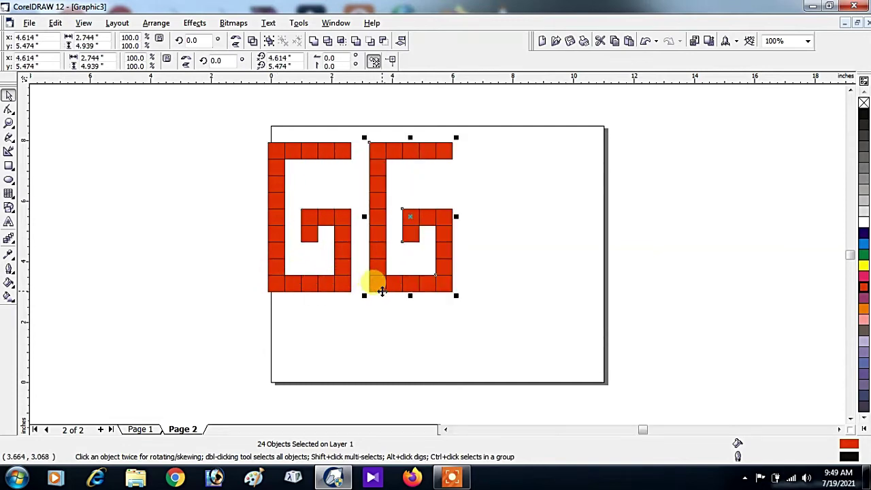
ctrl+click(442, 217)
drag(442, 222, 443, 174)
- Turn the duplicate into an A by deleting its three inner base squares and hook square, and completing the crossbar with one copied square
drag(441, 299, 376, 261)
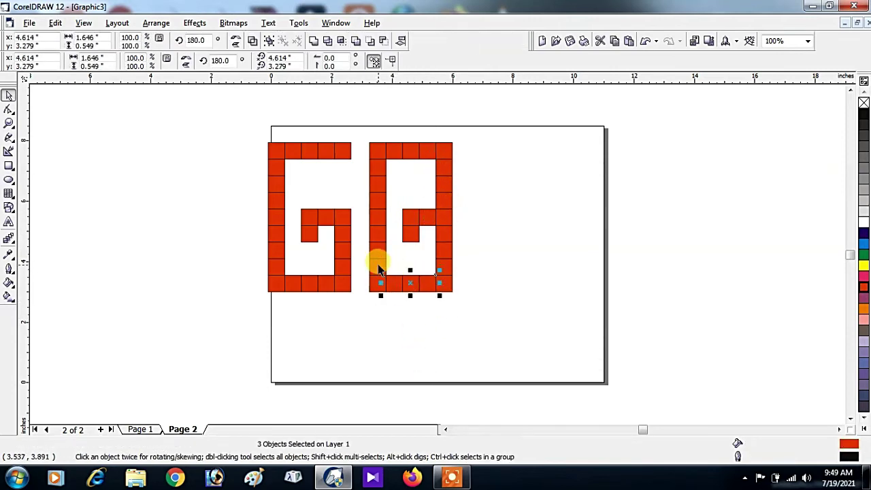
key(Delete)
click(415, 237)
key(Delete)
click(407, 220)
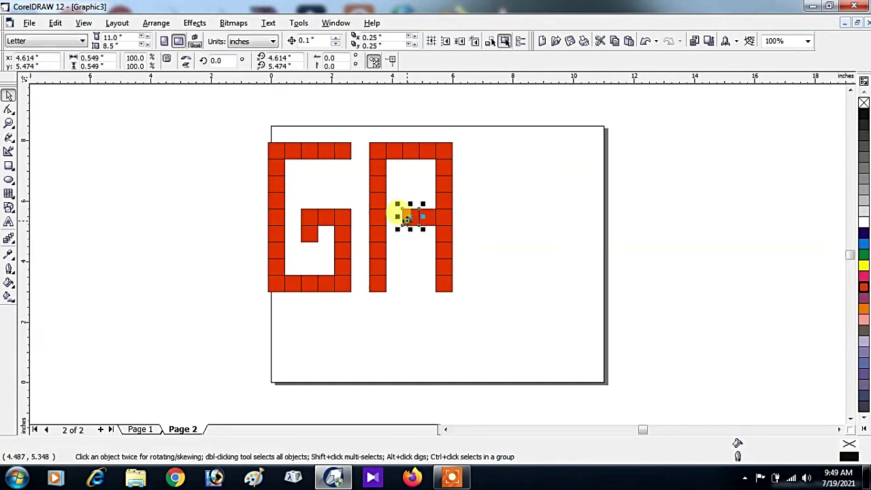
right_click(400, 221)
drag(423, 217, 403, 219)
- Duplicate the A to its right and skew the four squares of its lower right leg into a diagonal to form an R
drag(361, 120, 465, 310)
drag(404, 206, 520, 212)
drag(564, 321, 530, 219)
click(534, 219)
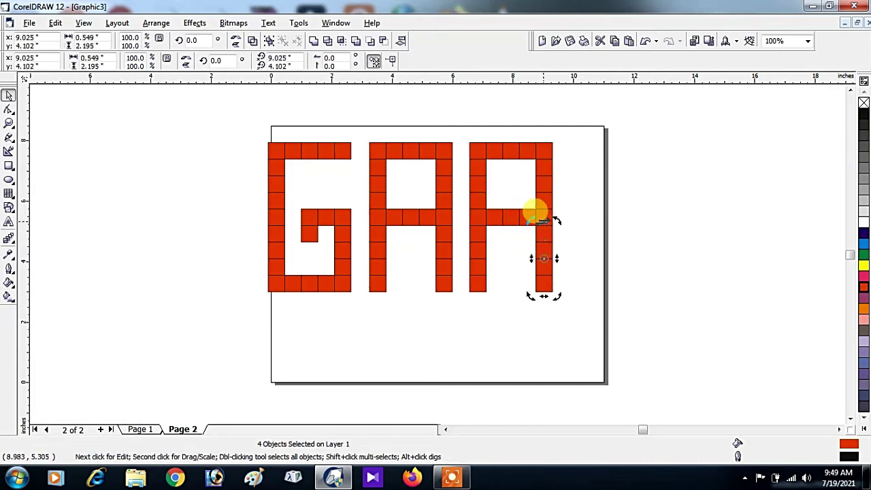
drag(563, 320, 527, 219)
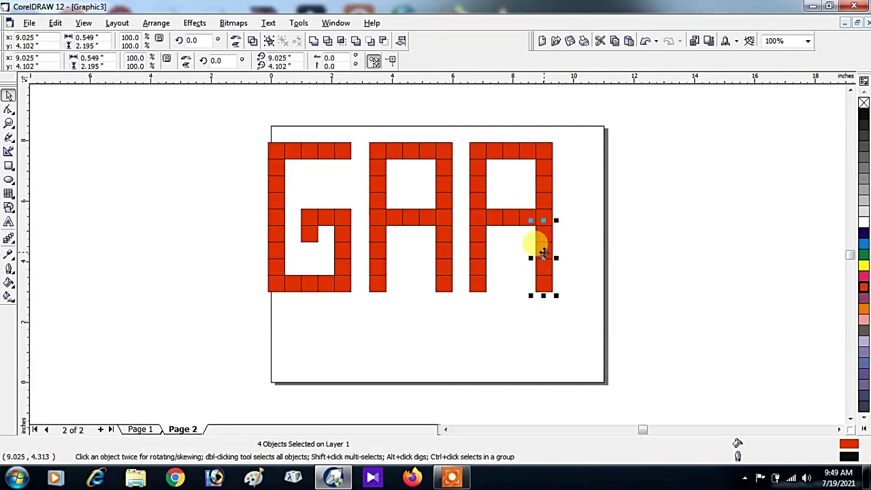
click(543, 253)
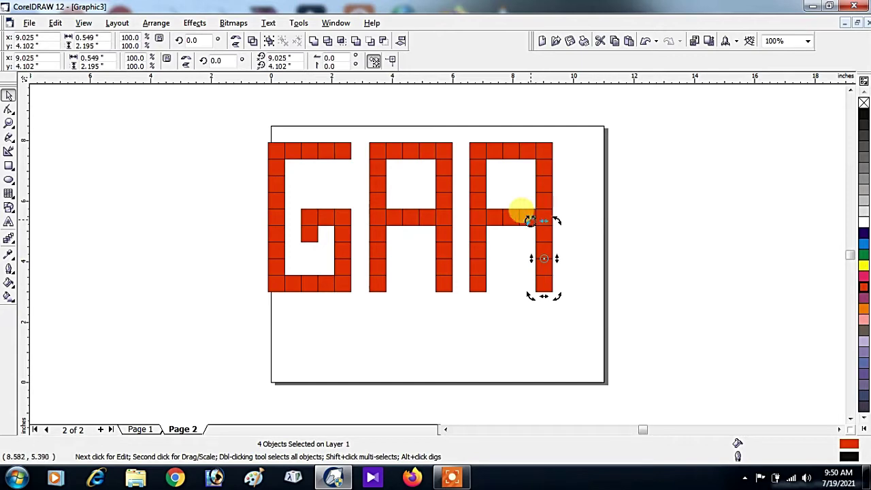
drag(544, 220, 509, 264)
- Copy a nine-square stem twice to the right of the R, as an I and as the next letter's left stem
drag(459, 127, 608, 284)
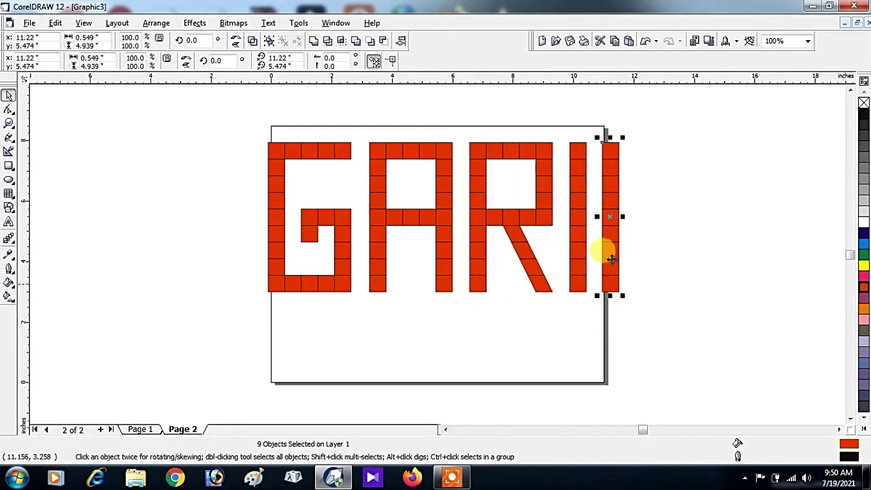
click(592, 113)
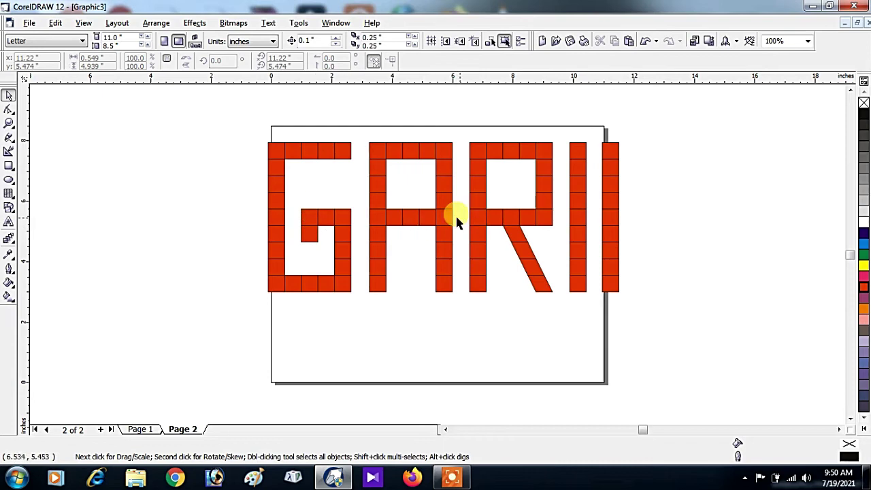
- Form an M by skewing a copy of the last stem's top five squares into a diagonal and mirror-copying both to the right
mouse_move(588, 125)
mouse_down()
mouse_move(625, 210)
mouse_move(623, 225)
mouse_move(653, 229)
mouse_up()
shift+click(613, 221)
click(605, 216)
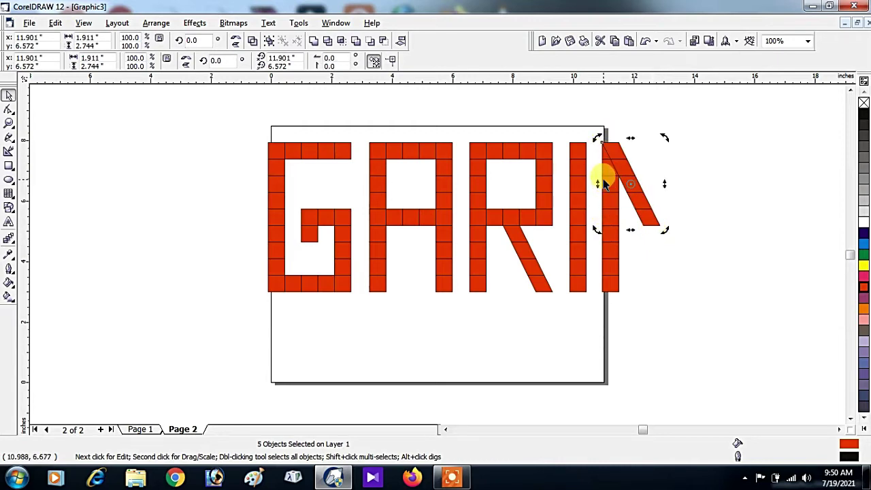
key(ctrl+z)
mouse_move(621, 228)
mouse_down()
mouse_move(641, 229)
mouse_move(657, 244)
mouse_move(616, 226)
mouse_move(651, 230)
mouse_up()
key(ctrl+z)
mouse_move(596, 122)
mouse_down()
mouse_move(641, 278)
mouse_move(672, 325)
mouse_up()
drag(592, 213, 693, 227)
- Select the A and place a duplicate of it to the right of the M
drag(456, 311, 457, 313)
drag(379, 200, 738, 247)
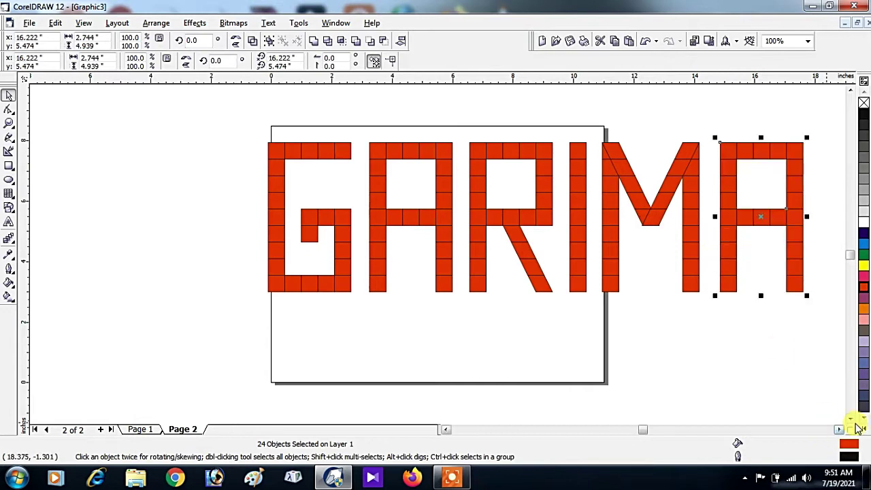
- Copy one red square below the G and repeat it downward to build a nine-square stem for a second line of letters
scroll(847, 418, down, 3)
drag(477, 175, 280, 232)
right_click(280, 232)
key(ctrl+r)
key(ctrl+r)
key(ctrl+r)
key(ctrl+r)
key(ctrl+r)
key(ctrl+r)
- Copy the new stem's top square across into a five-square top bar and down into a nine-square right leg
click(283, 221)
drag(269, 219, 345, 240)
key(ctrl+r)
key(ctrl+r)
key(ctrl+r)
key(ctrl+r)
key(ctrl+r)
key(ctrl+r)
key(ctrl+r)
key(ctrl+r)
key(ctrl+r)
key(ctrl+r)
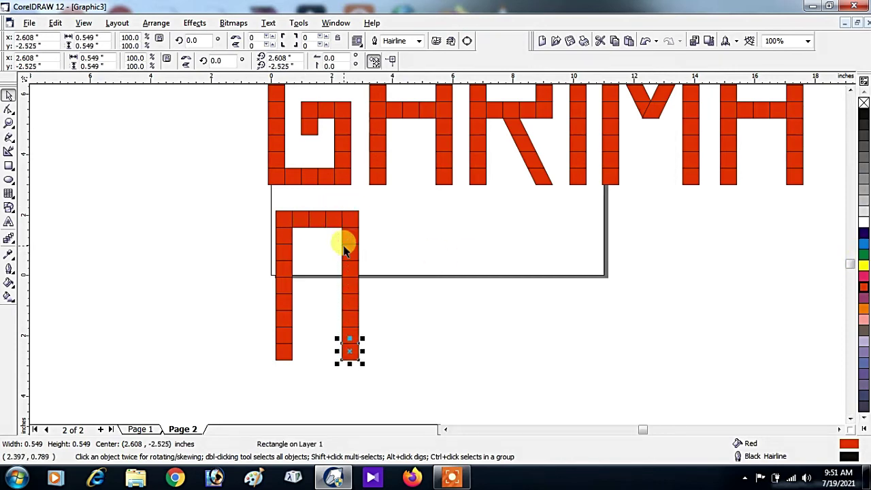
- Complete the R by repeating a right-leg square leftward as a middle bar and skewing the bottom four leg squares into a diagonal
click(349, 286)
drag(361, 287, 338, 294)
key(ctrl+r)
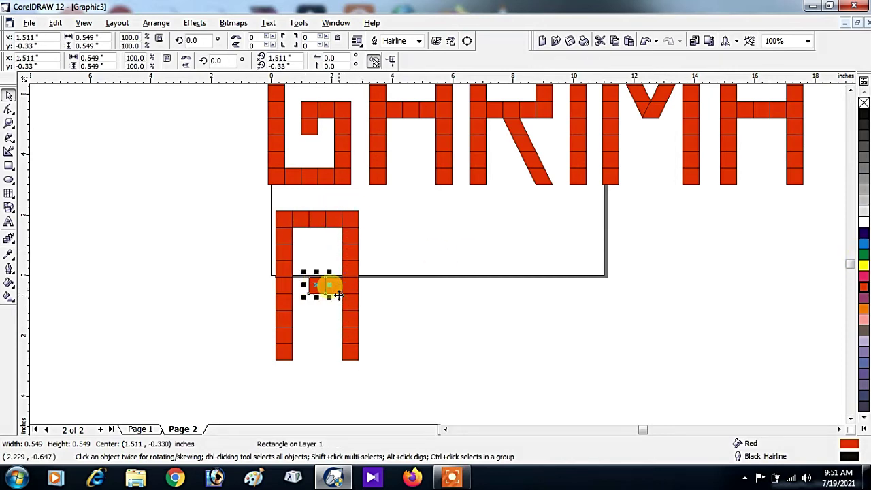
key(ctrl+r)
drag(367, 371, 313, 326)
click(348, 303)
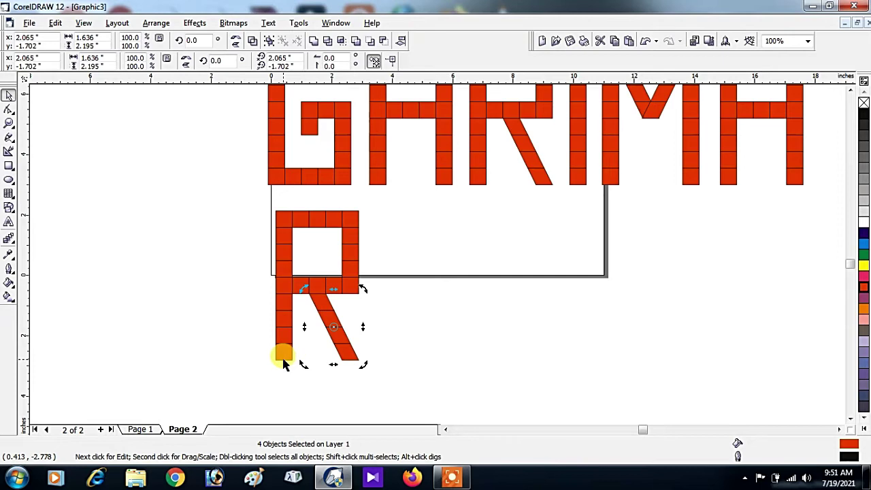
- Copy the R's nine-square stem to the right of the R to form an I
click(252, 200)
drag(301, 381, 302, 380)
drag(285, 351, 382, 350)
drag(267, 205, 348, 365)
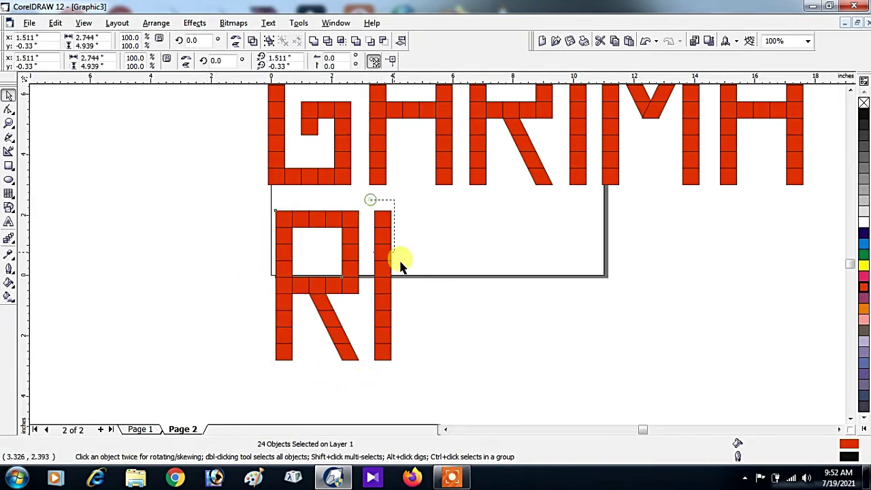
click(381, 231)
- Form a Y from a copy of the I by skewing its top five squares and mirror-copying that arm to the right
click(849, 91)
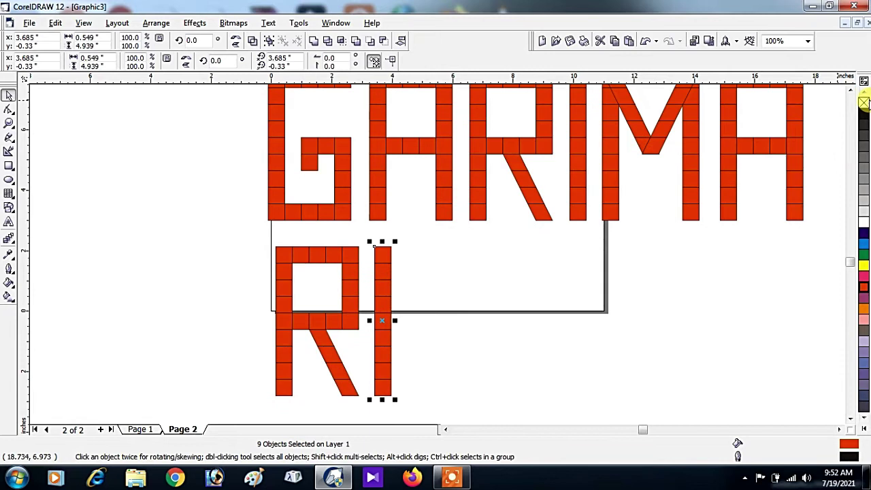
drag(380, 271, 446, 271)
drag(419, 227, 485, 336)
click(445, 263)
mouse_move(446, 241)
mouse_down()
mouse_move(414, 249)
mouse_move(404, 268)
mouse_move(437, 296)
mouse_move(489, 288)
mouse_up()
click(410, 261)
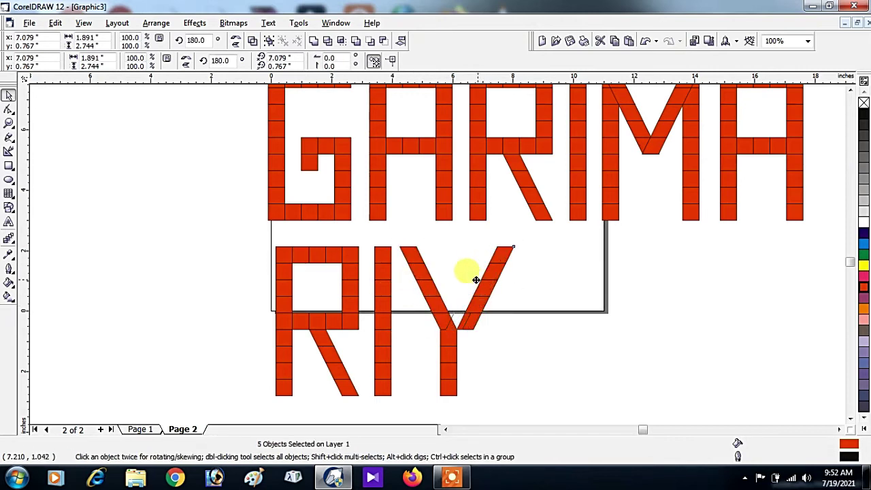
- Build a pointed A right of the Y from a skewed copy of the I and its mirror copy, joined by a stretched crossbar
mouse_move(367, 239)
mouse_down()
mouse_move(389, 408)
mouse_move(400, 417)
mouse_up()
drag(378, 372, 511, 387)
click(510, 273)
drag(512, 242, 555, 257)
click(539, 306)
drag(504, 321, 589, 322)
right_click(583, 319)
click(536, 328)
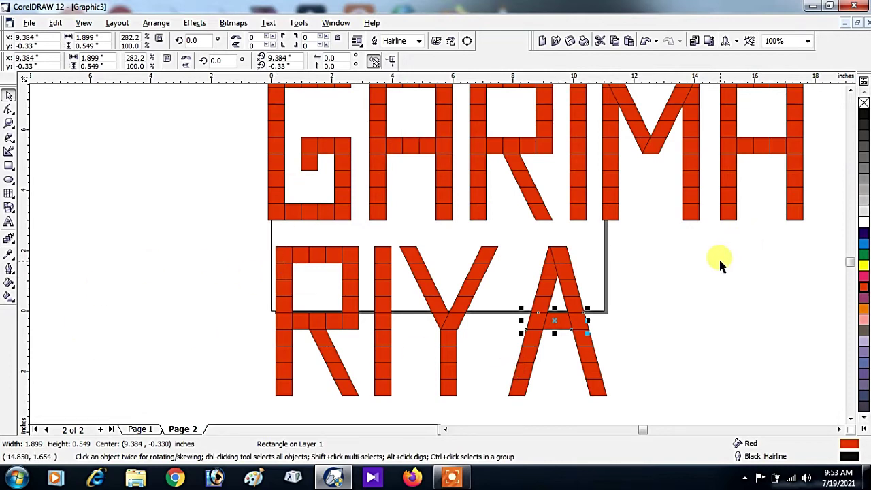
- Select all the letters, scale them down to about 9.88 × 5.99 inches and move them inside the page
scroll(717, 257, down, 1)
drag(489, 153, 805, 359)
drag(762, 331, 646, 262)
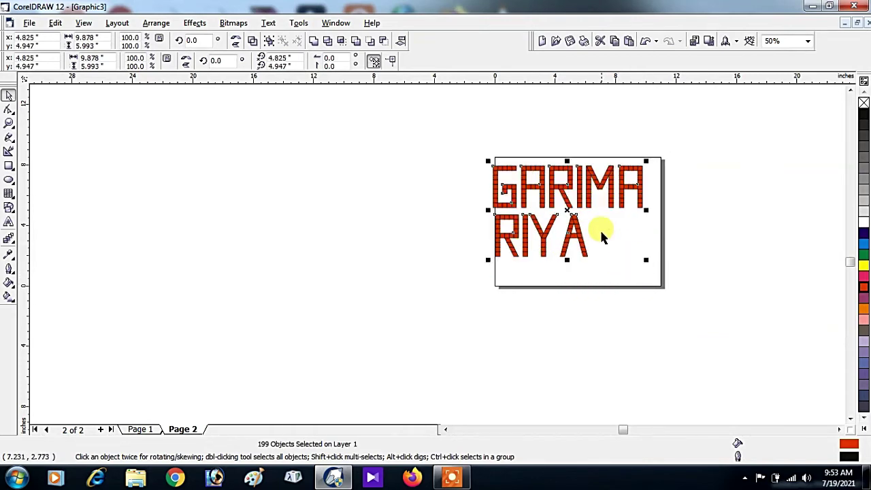
drag(589, 200, 600, 207)
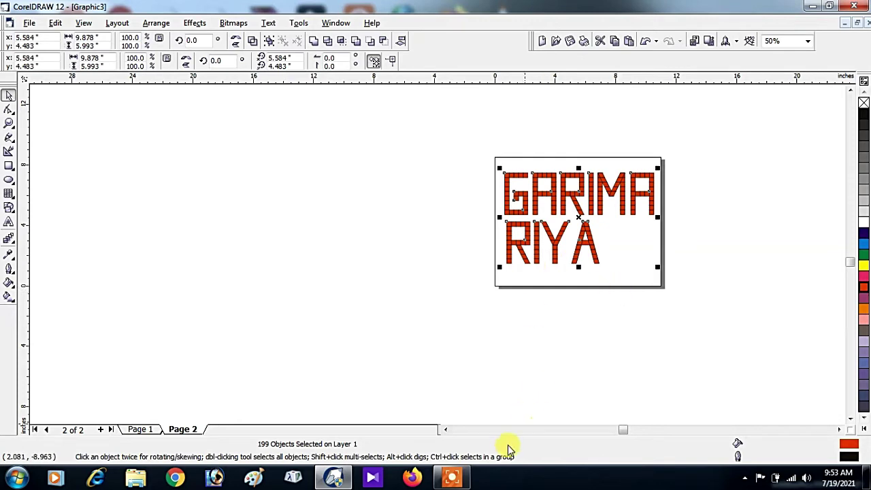
click(451, 481)
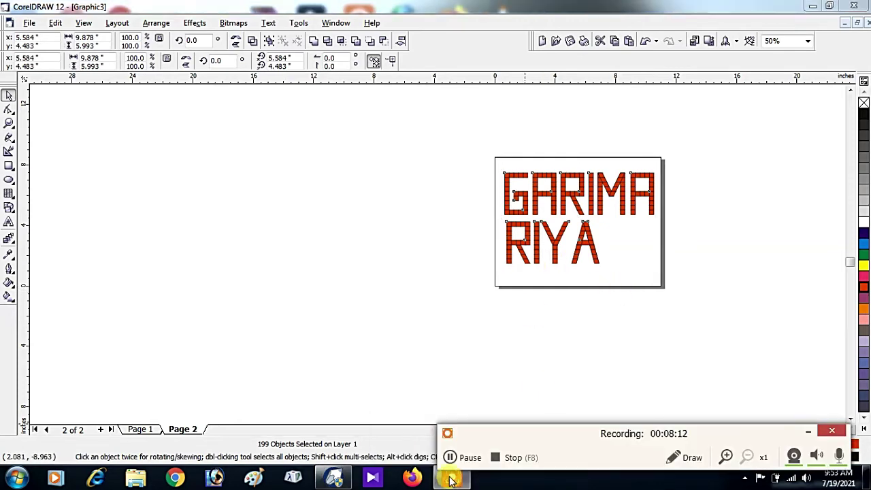
click(499, 460)
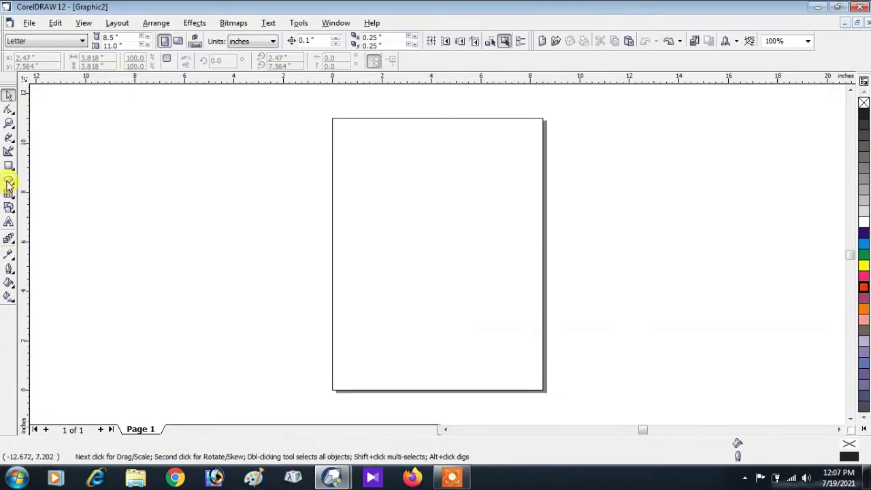
- Draw a circle about 4.02 inches across near the top of the page and place an overlapping copy beside it on the right
click(8, 180)
drag(343, 140, 448, 242)
key(space)
drag(401, 196, 471, 195)
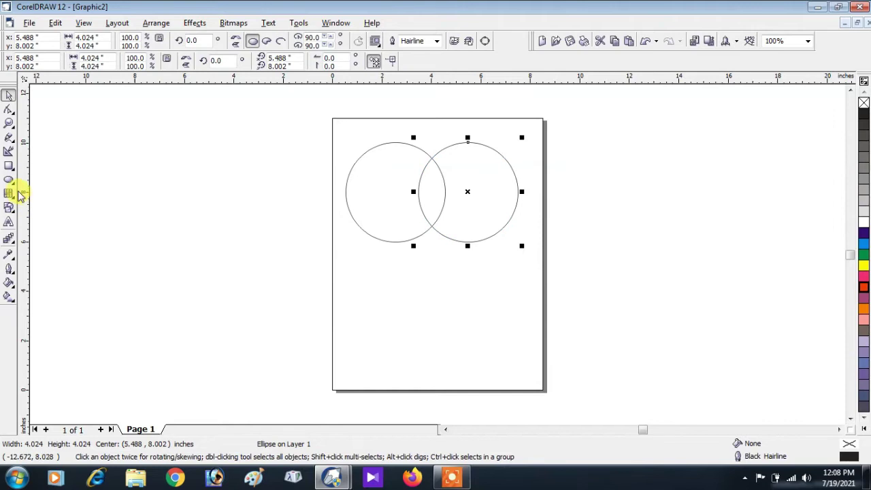
- Draw a square rotated 45° and about 4.38 inches in size, centred over the lower part of the two circles
click(8, 165)
drag(381, 211, 436, 250)
key(space)
click(437, 277)
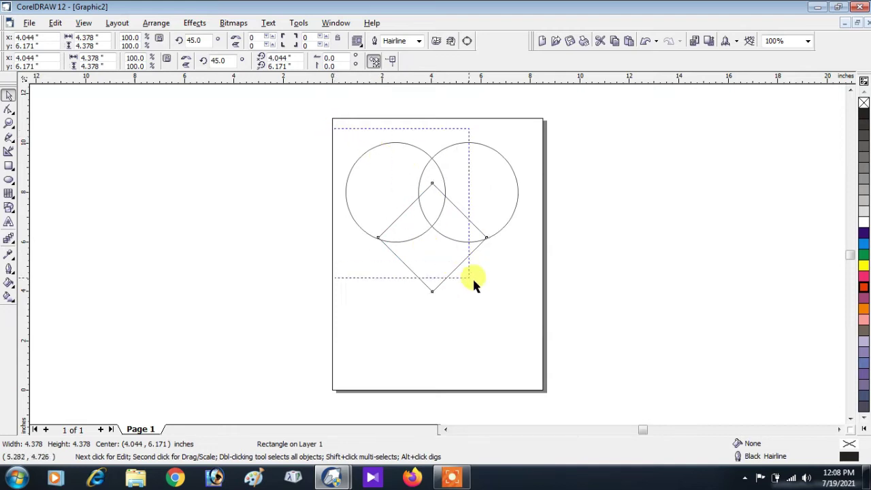
- Weld the two circles and the rotated square, and delete the extra middle nodes to smooth the shape into a heart
key(ctrl+a)
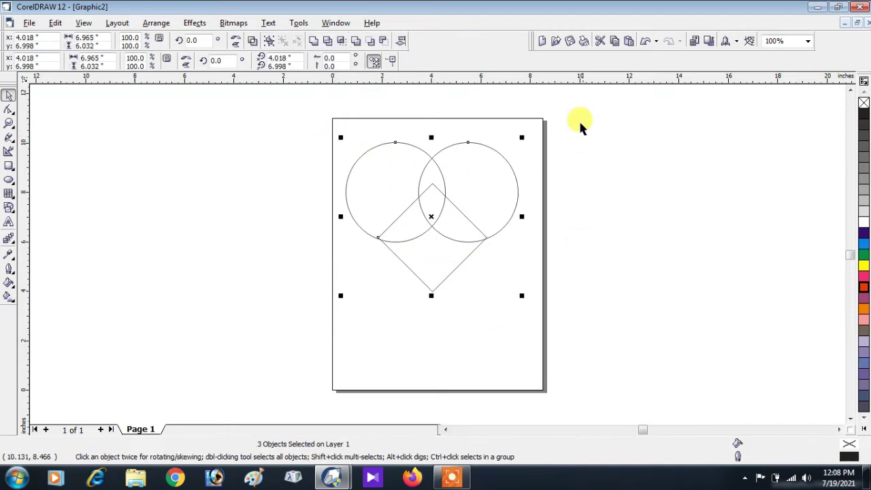
click(315, 45)
click(8, 109)
drag(369, 200, 505, 251)
key(Delete)
- Place a copy of the heart left of the page and give the heart on the page a red outline
key(space)
mouse_move(482, 202)
mouse_down()
mouse_move(292, 191)
mouse_move(287, 202)
mouse_move(491, 211)
mouse_up()
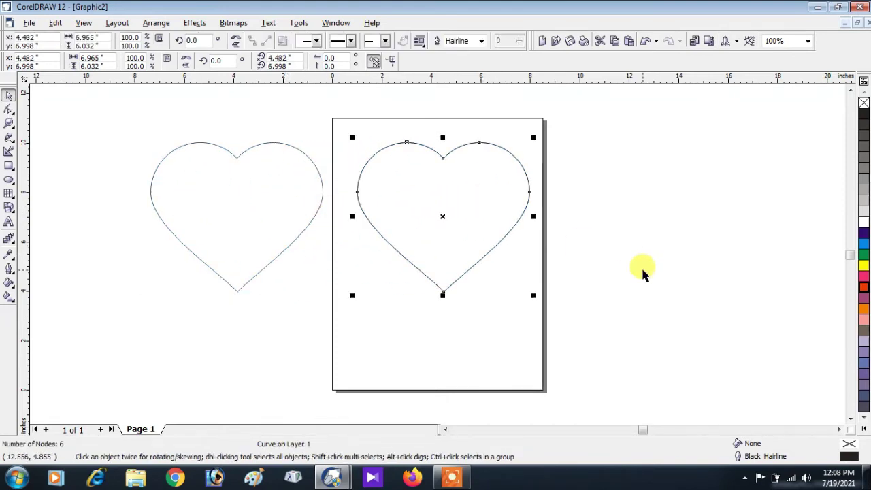
right_click(863, 286)
- Convert the red heart's segments to straight lines, delete its two top lobe nodes and select the remaining four nodes
click(9, 108)
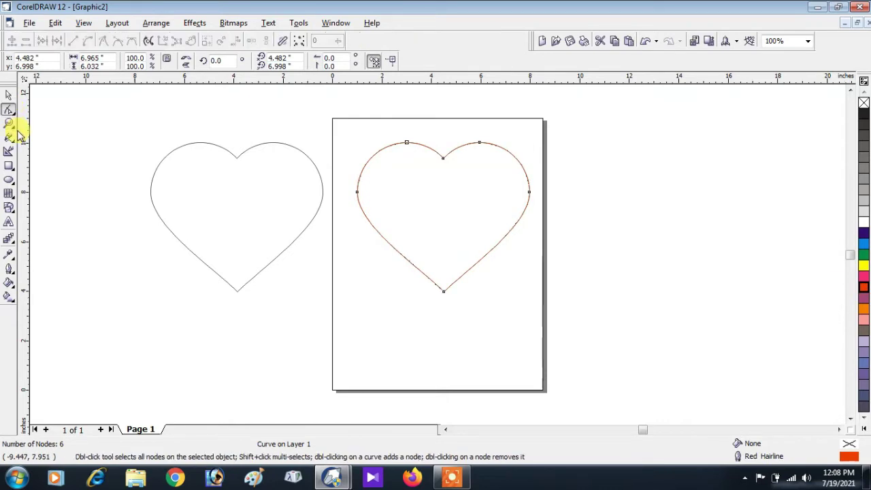
key(ctrl+a)
click(74, 41)
click(314, 120)
double_click(406, 143)
double_click(479, 143)
drag(353, 135, 564, 317)
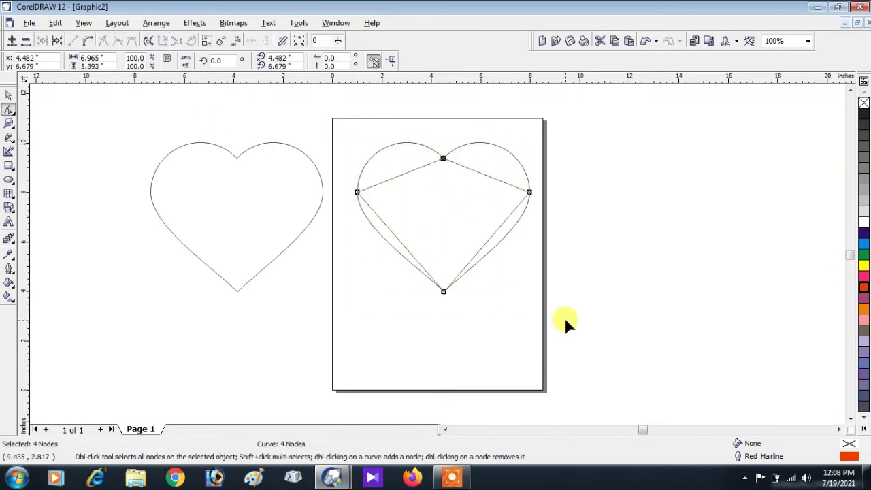
- Bend the red outline's four segments outward to roughly follow the original heart behind it
drag(401, 171, 388, 141)
drag(486, 171, 497, 145)
drag(500, 224, 514, 219)
drag(374, 215, 360, 209)
- Fine-tune the node handles of the two upper lobes so the red curve traces the original heart closely
key(F2)
drag(330, 123, 478, 240)
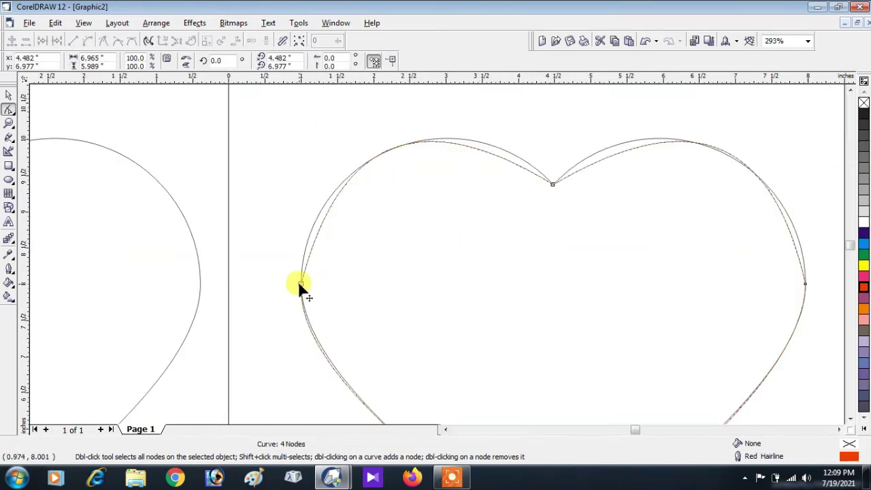
click(300, 283)
drag(335, 147, 301, 176)
drag(413, 99, 445, 178)
drag(302, 276, 296, 272)
drag(446, 180, 440, 180)
drag(697, 202, 650, 189)
drag(774, 248, 808, 268)
drag(651, 193, 655, 182)
- Adjust the node handles of the heart's two lower sides so the red curve matches the original down to the tip
click(849, 418)
click(850, 420)
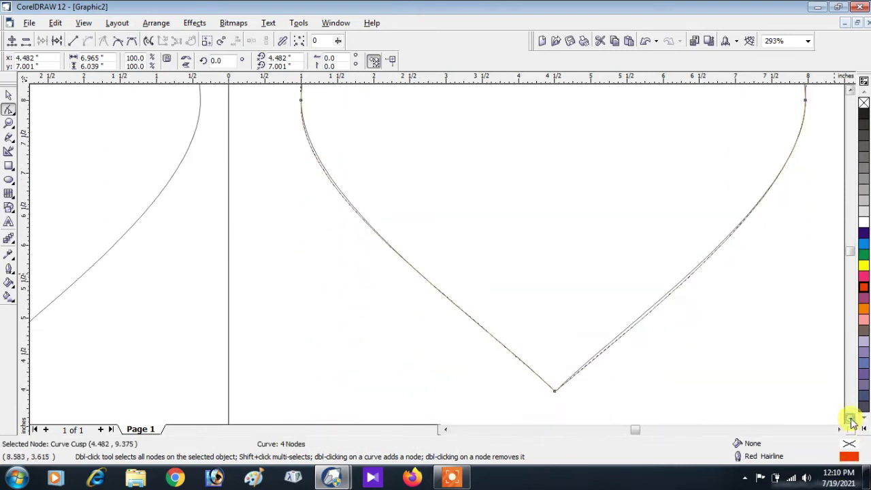
click(553, 390)
click(674, 287)
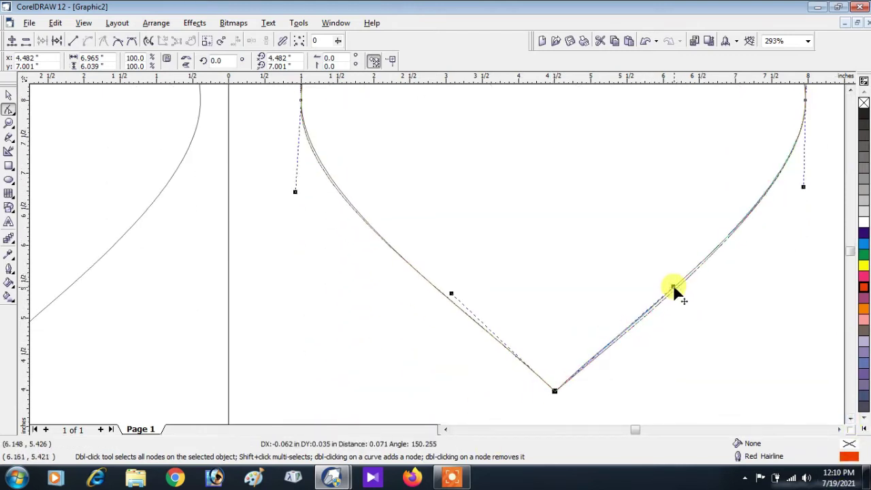
click(290, 192)
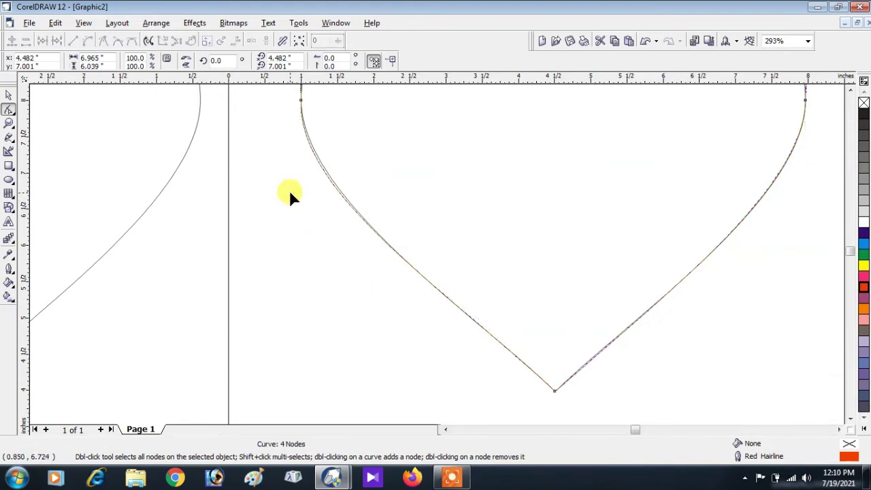
click(299, 101)
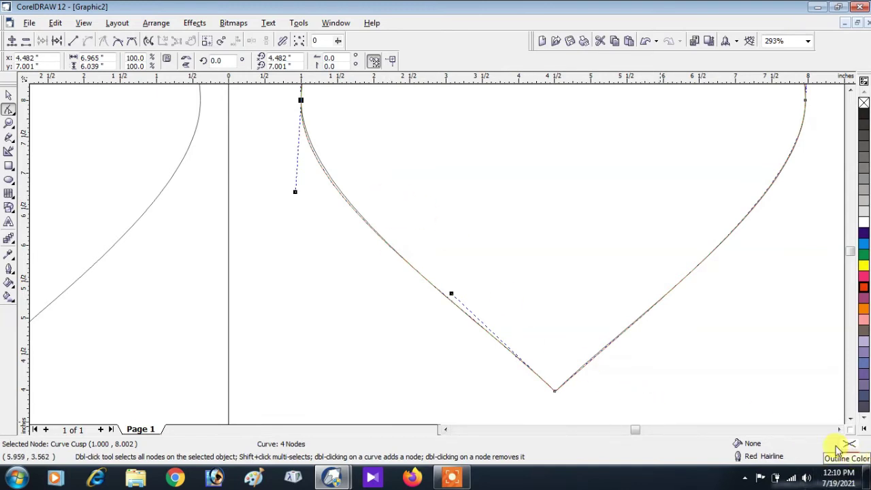
click(292, 189)
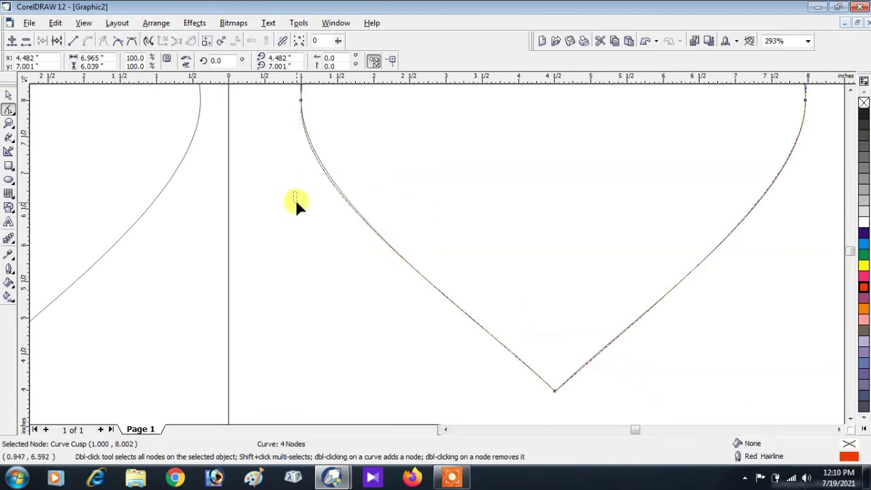
click(301, 99)
mouse_move(295, 192)
mouse_down()
mouse_move(284, 184)
mouse_move(303, 199)
mouse_up()
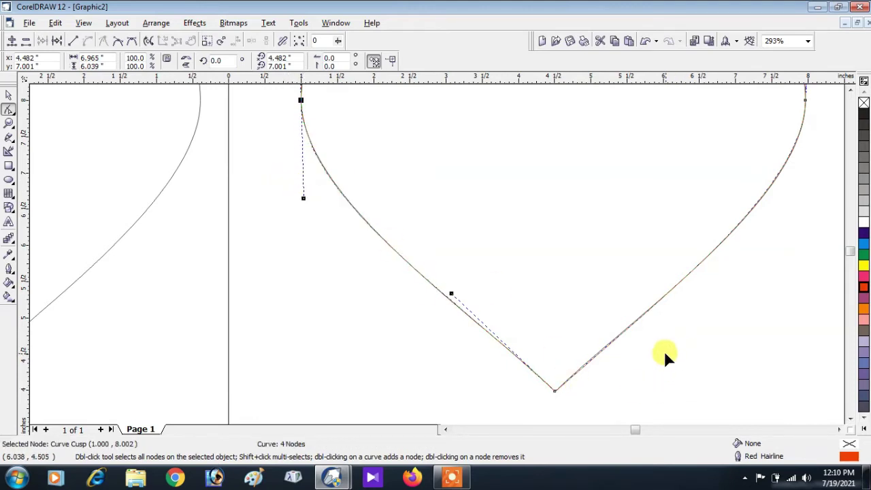
- Select both stacked hearts on the page, scale them down to about 42% and fill them with black
key(F3)
key(space)
drag(325, 119, 549, 323)
drag(534, 294, 435, 210)
click(863, 114)
- Place the two black hearts side by side near the top of the page and select each one to compare their nodes
click(414, 127)
drag(398, 163, 423, 242)
drag(401, 162, 415, 282)
drag(425, 241, 400, 348)
drag(429, 283, 450, 217)
drag(393, 334, 398, 127)
drag(417, 224, 450, 156)
click(599, 228)
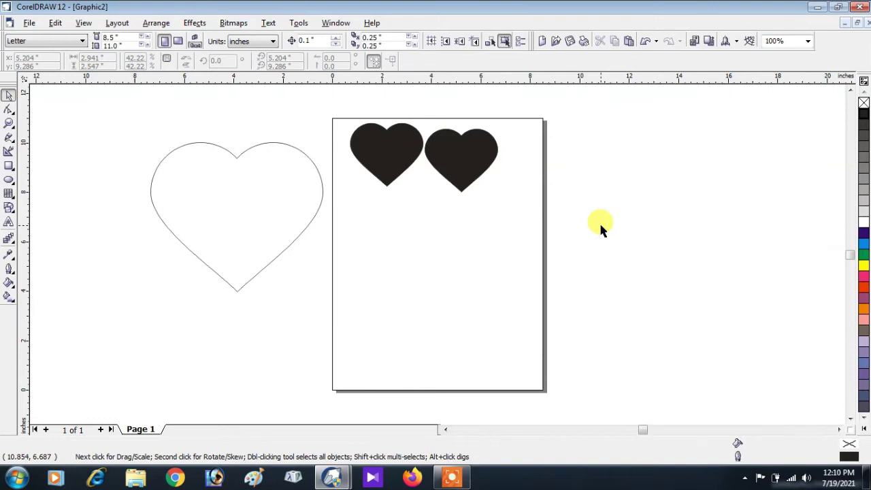
key(z)
drag(332, 111, 511, 222)
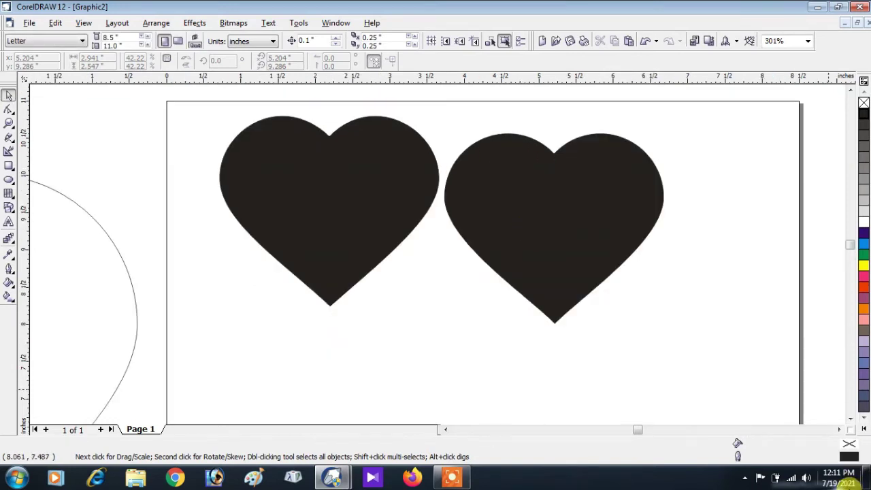
click(576, 229)
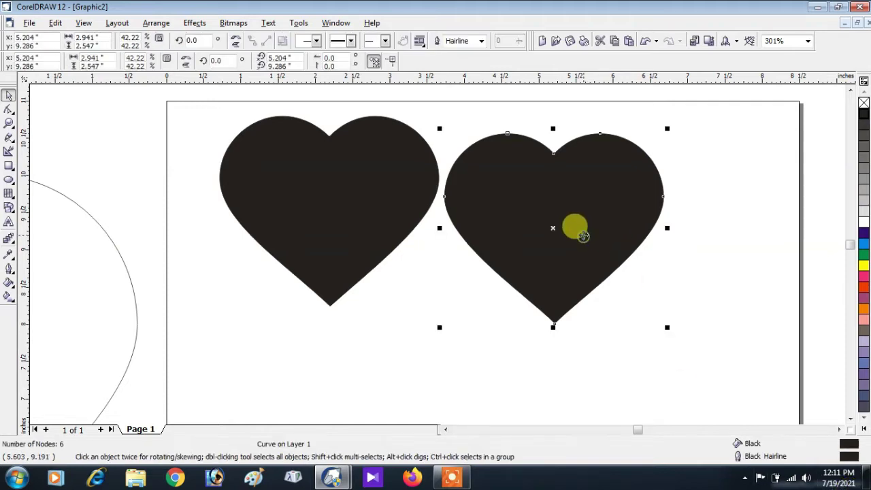
click(349, 143)
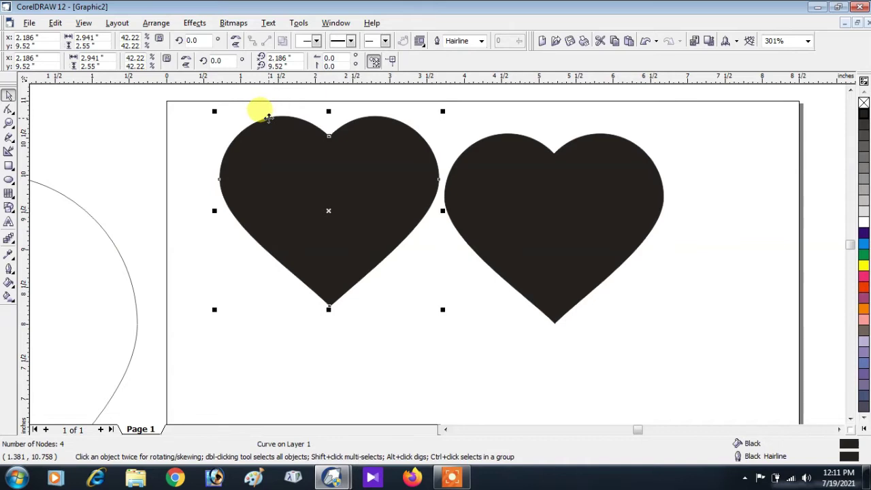
- Centre the unfilled heart from beside the page on page 2
scroll(267, 118, down, 4)
drag(237, 208, 248, 252)
drag(248, 252, 247, 249)
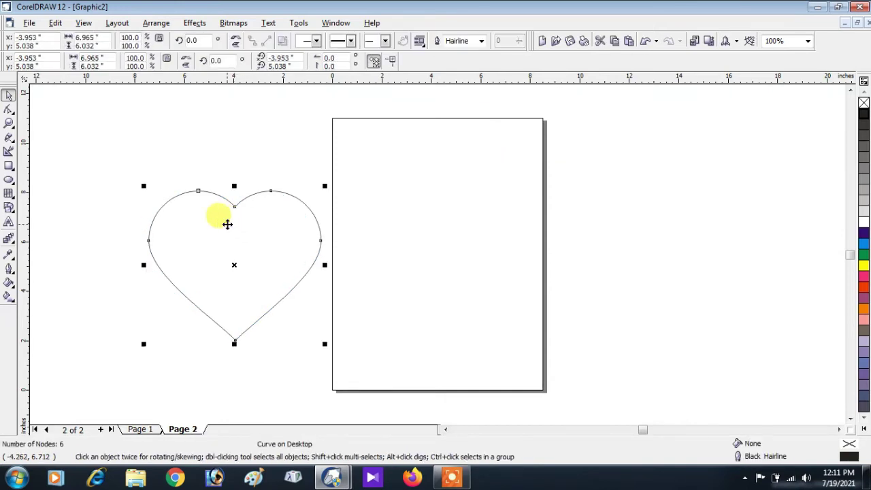
key(p)
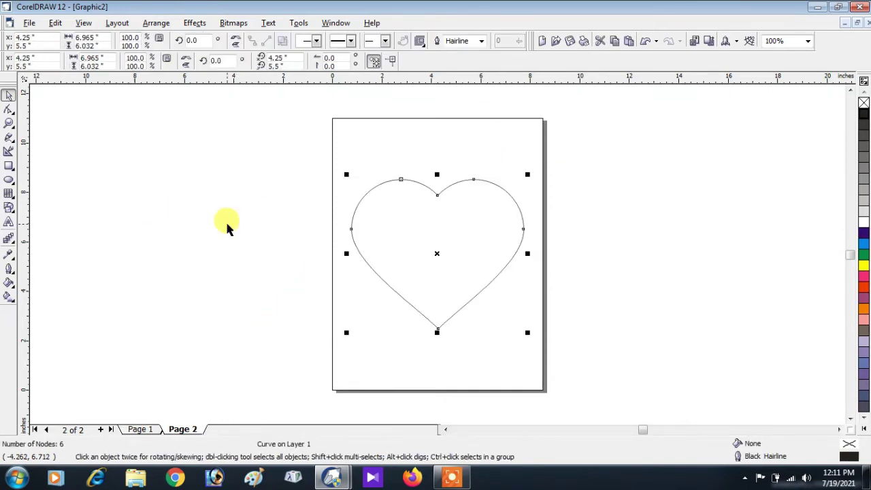
- Delete the top node of each lobe on the centred heart with the Shape tool
click(9, 109)
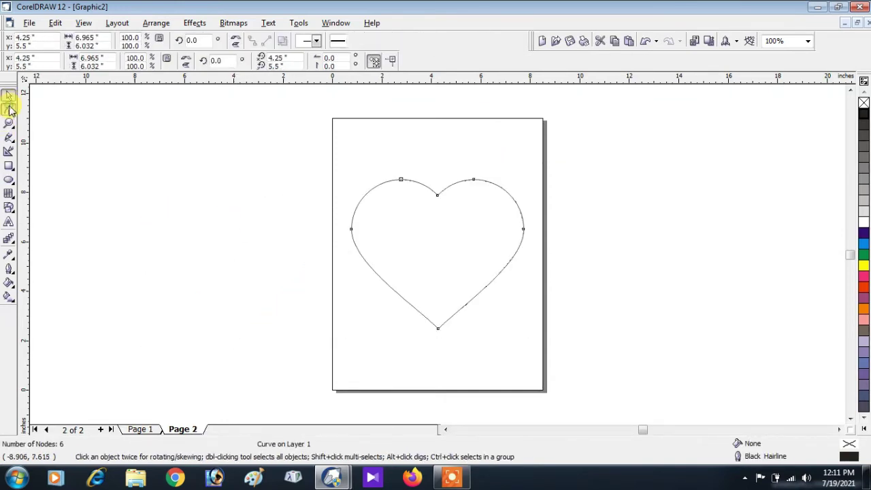
click(401, 180)
key(Delete)
drag(458, 160, 481, 259)
key(Delete)
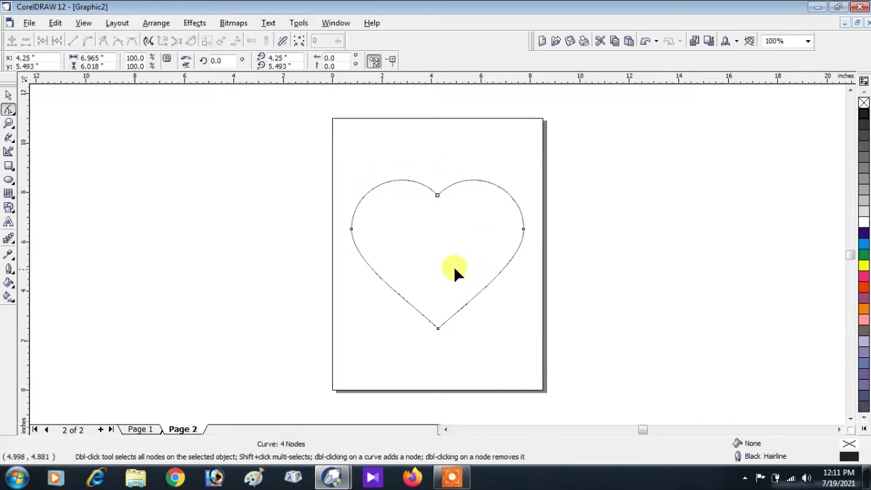
- Draw a circle about 7.15 inches across to the left of the page
click(9, 180)
drag(57, 143, 241, 354)
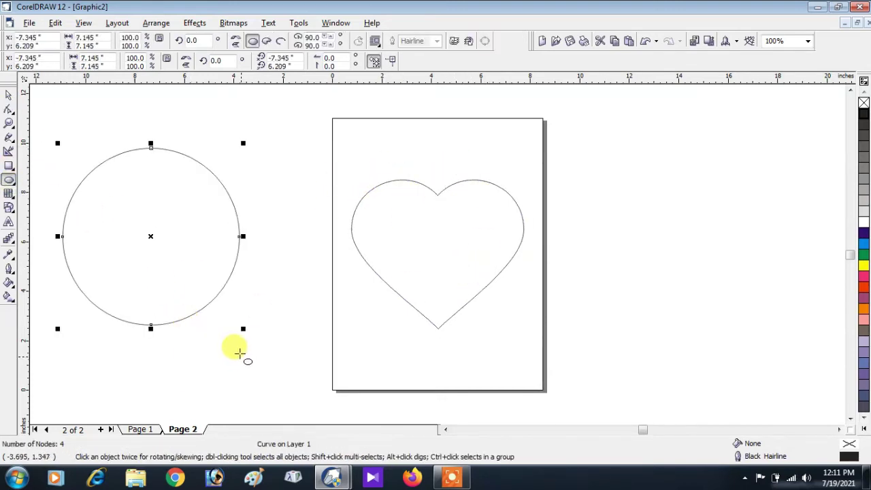
click(11, 120)
key(space)
key(space)
- Draw a circle about 2.12 inches across above the large one, place an overlapping copy to its right and weld the two
click(8, 181)
drag(220, 116, 273, 168)
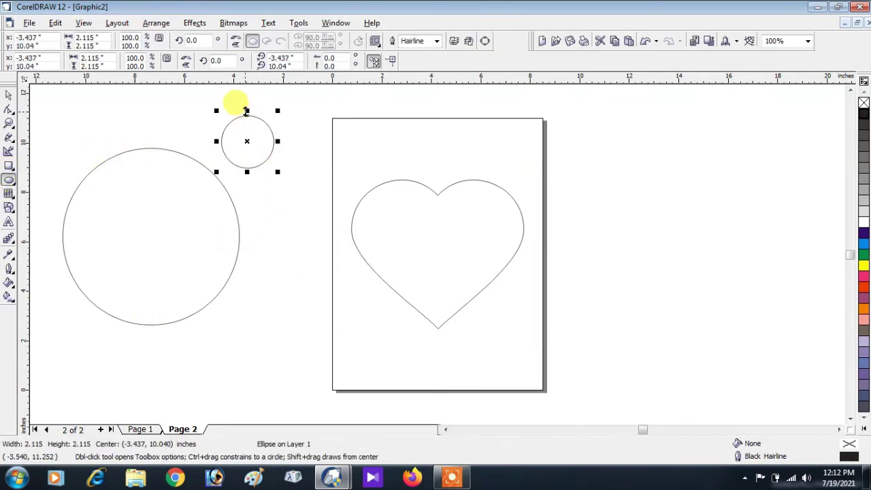
key(space)
drag(249, 139, 287, 140)
shift+click(240, 140)
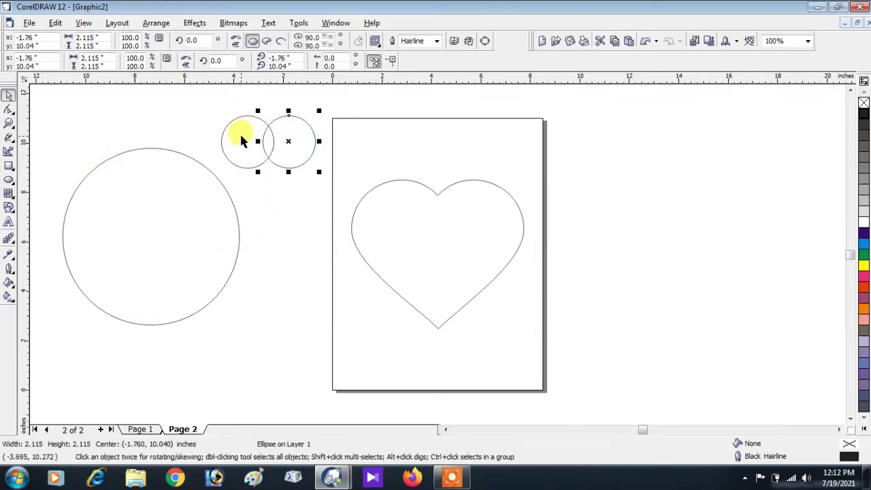
click(314, 43)
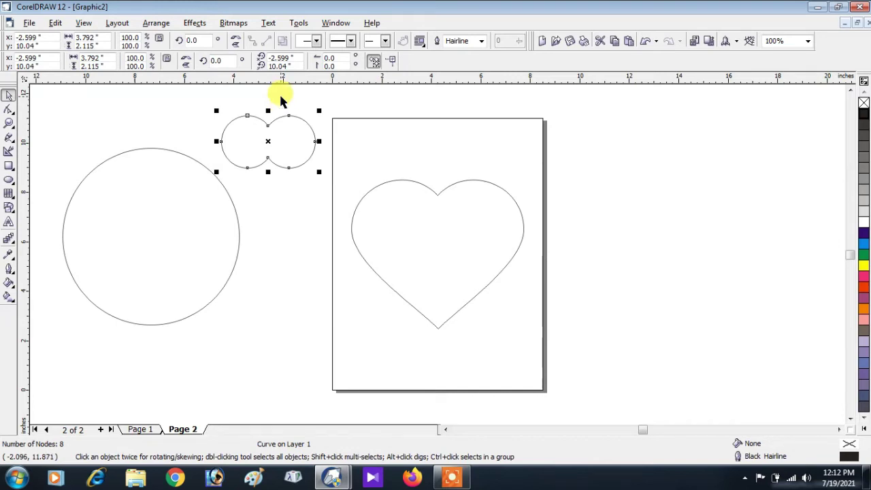
- Delete the two welded circles and the large circle beside the page
key(Delete)
click(101, 206)
key(Delete)
- Give the heart on the page a magenta outline and convert all four of its segments to straight lines
click(434, 315)
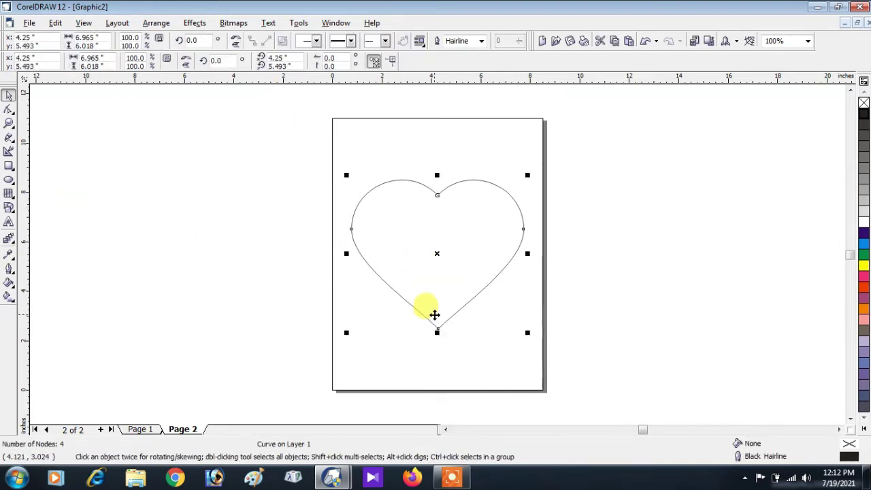
right_click(861, 276)
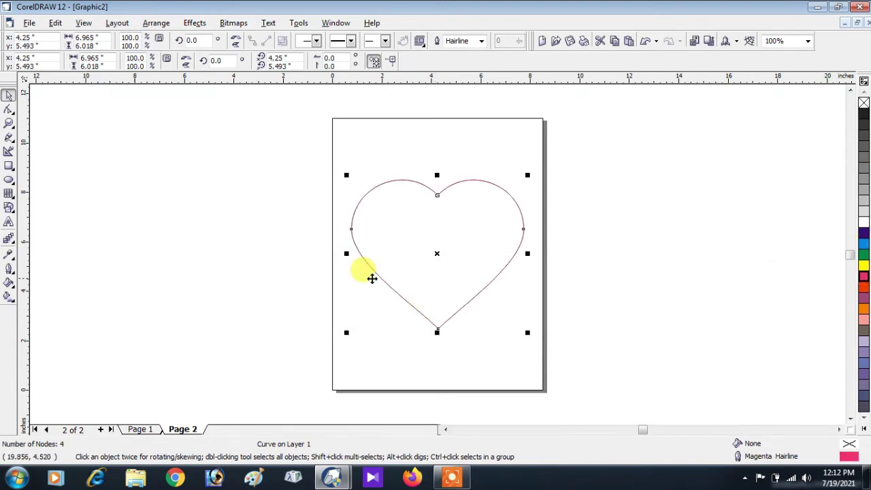
click(8, 109)
double_click(8, 108)
click(73, 42)
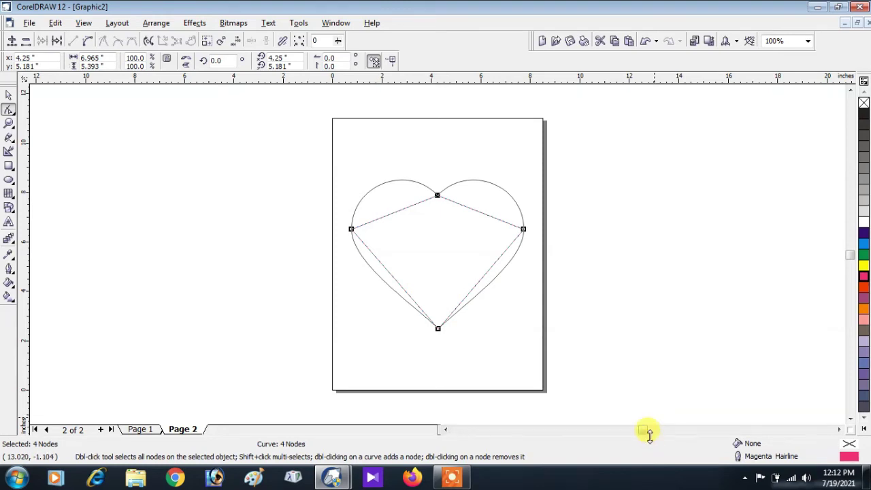
key(space)
key(Escape)
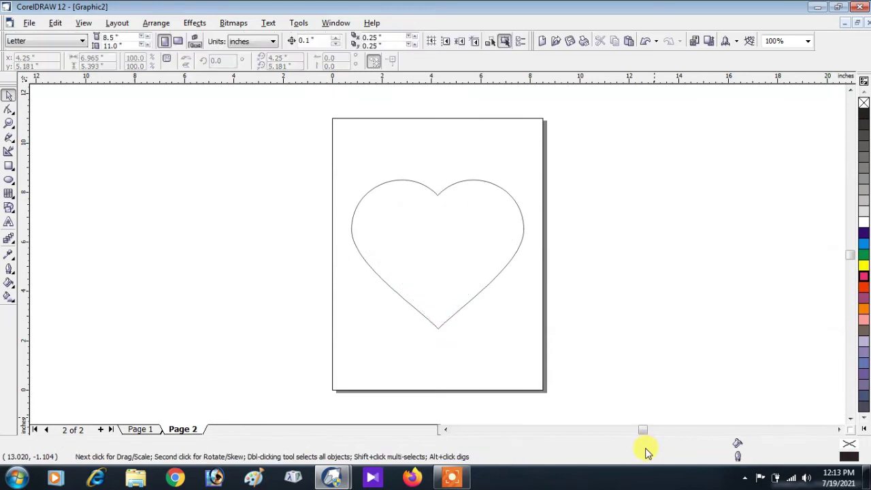
- Draw a closed four-sided shape over the heart with the Bezier tool, from the tip through the side points and the cleft
click(8, 137)
click(36, 142)
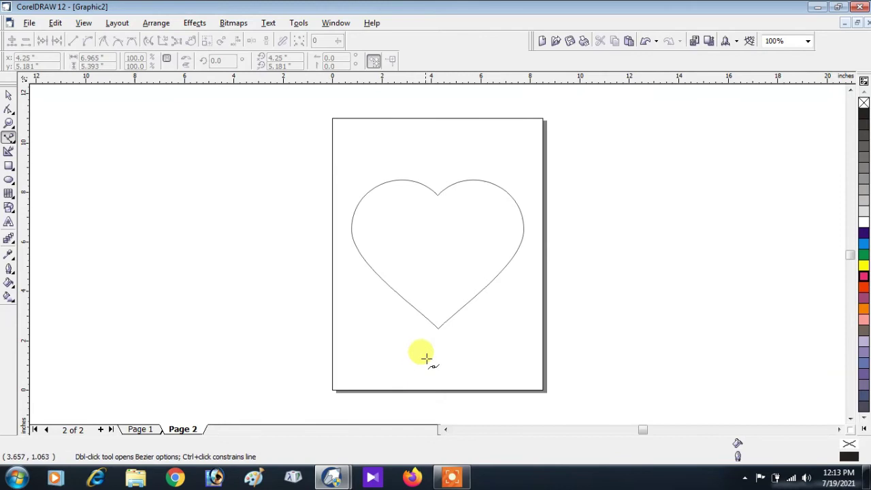
click(438, 327)
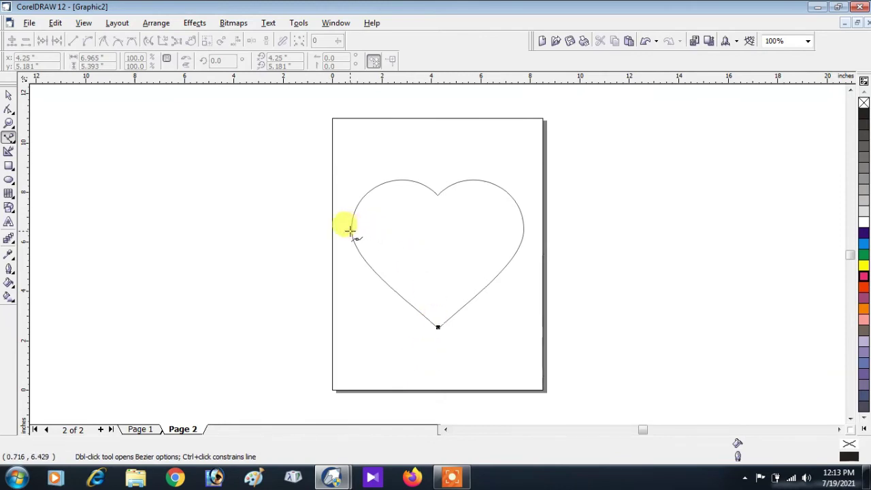
click(351, 223)
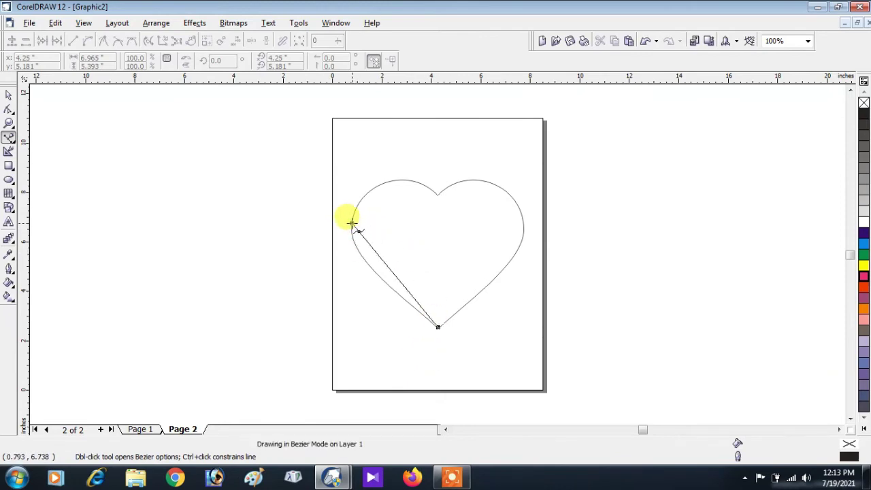
click(436, 194)
click(525, 226)
click(437, 328)
key(F4)
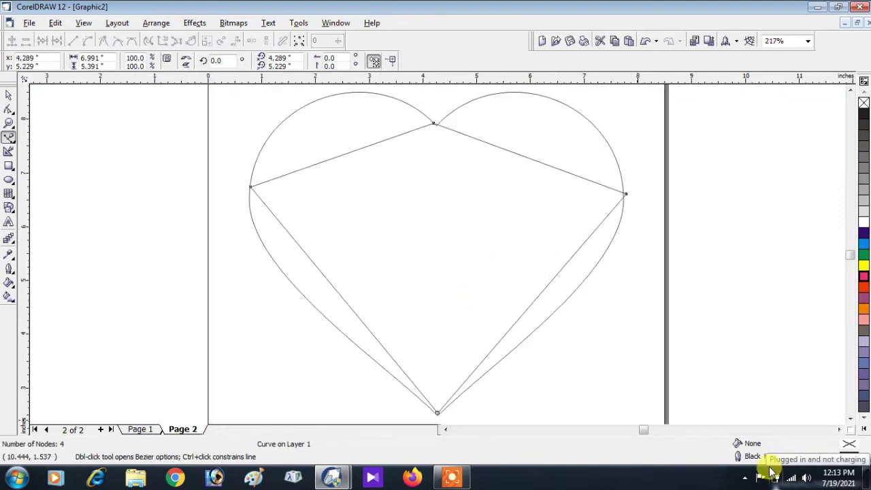
- Add a horizontal guideline at about 6.75 inches and move the traced shape's right node up to it
drag(109, 82, 200, 186)
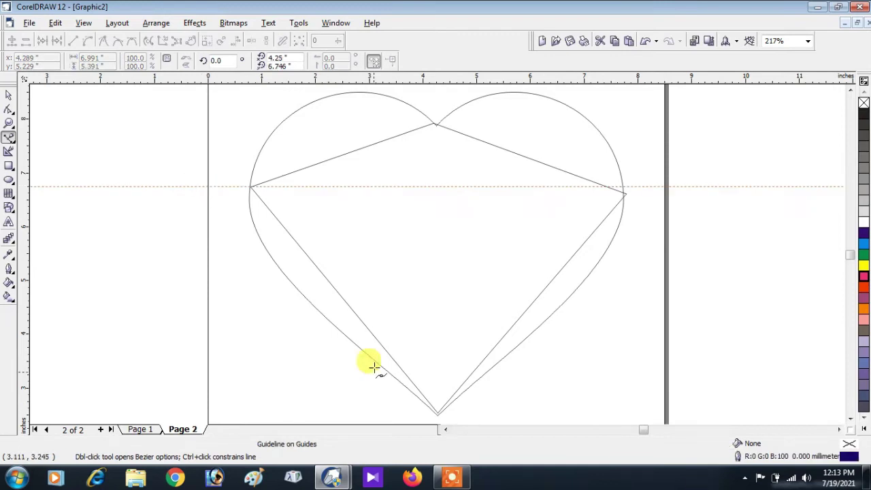
click(9, 109)
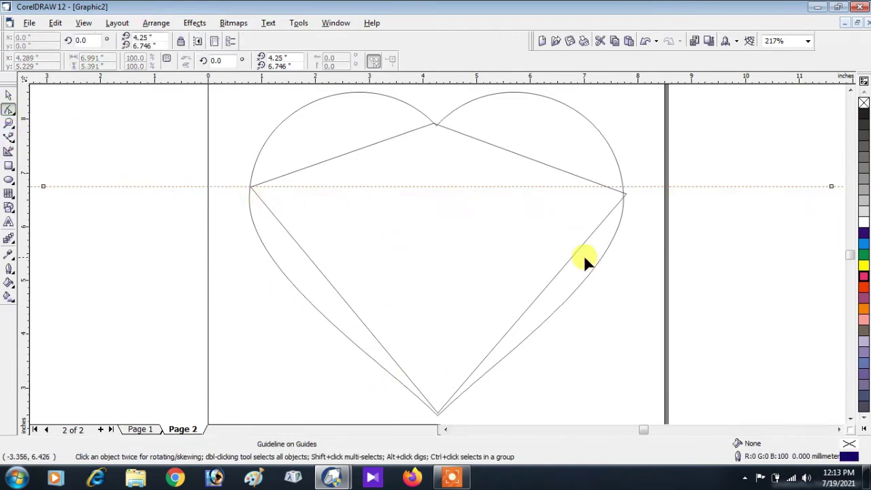
click(597, 204)
drag(624, 193, 622, 184)
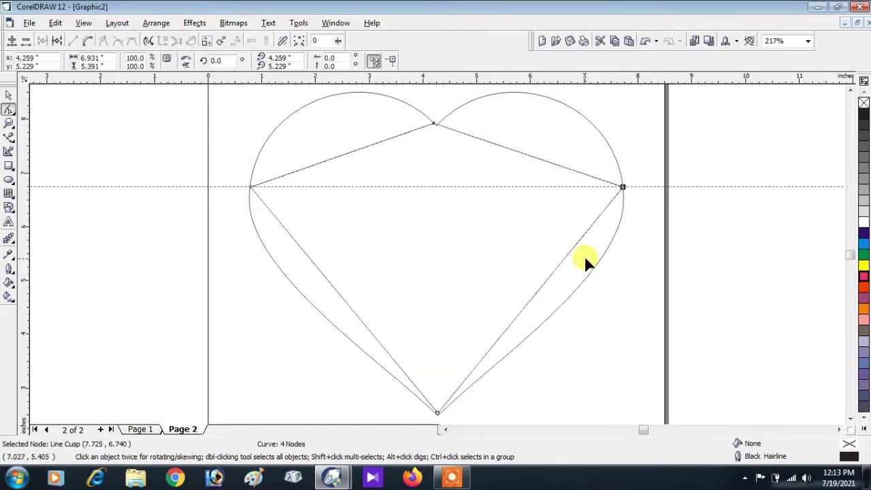
- Outline the traced shape in red and move its left node to where the guideline meets the heart
scroll(243, 185, up, 6)
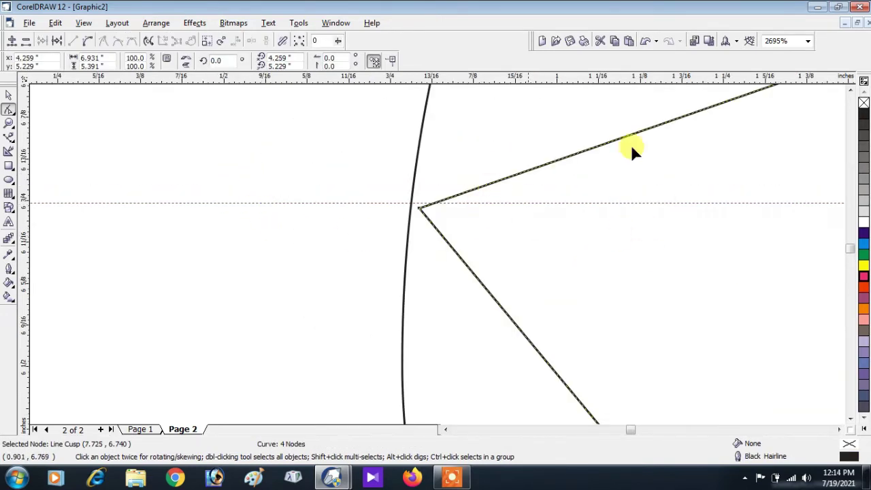
right_click(864, 298)
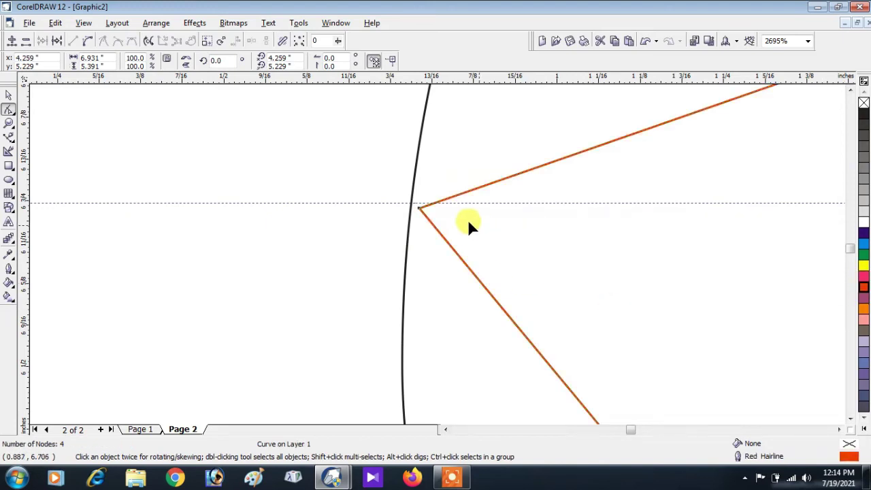
drag(422, 204, 410, 198)
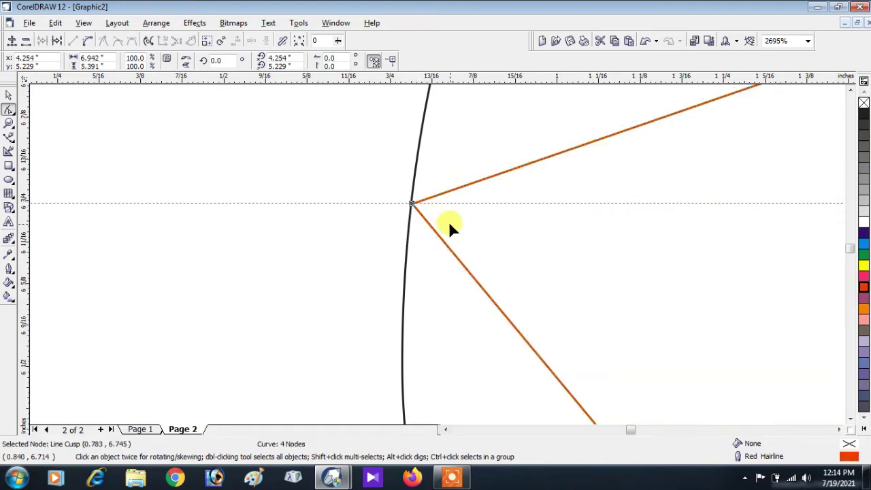
- Switch the display to Wireframe and refine the left node exactly onto the crossing of guideline and heart outline
scroll(423, 213, up, 8)
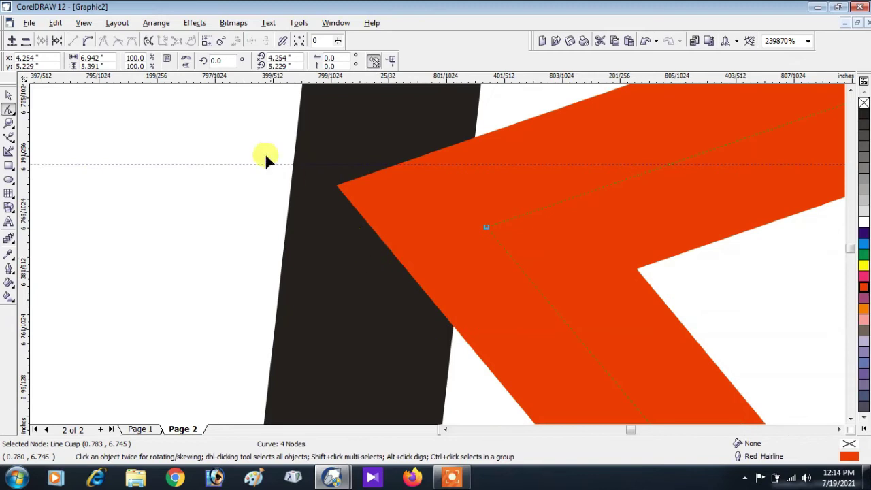
click(83, 23)
click(102, 50)
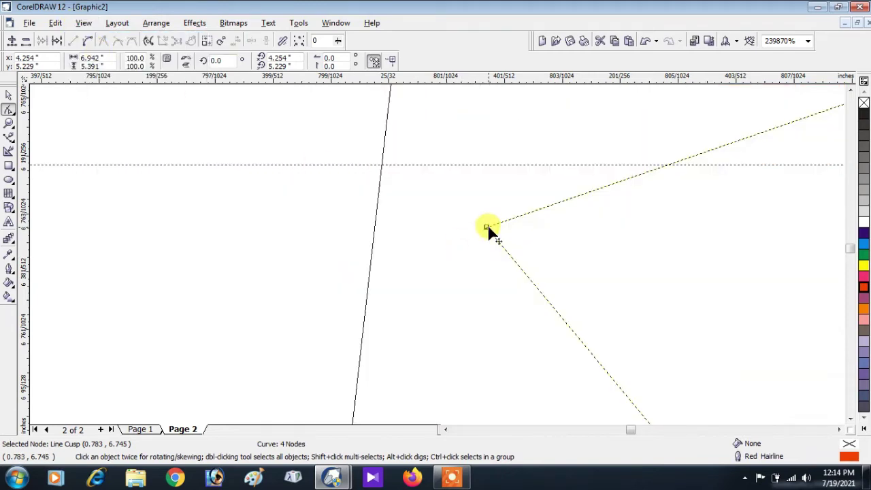
drag(487, 230, 382, 166)
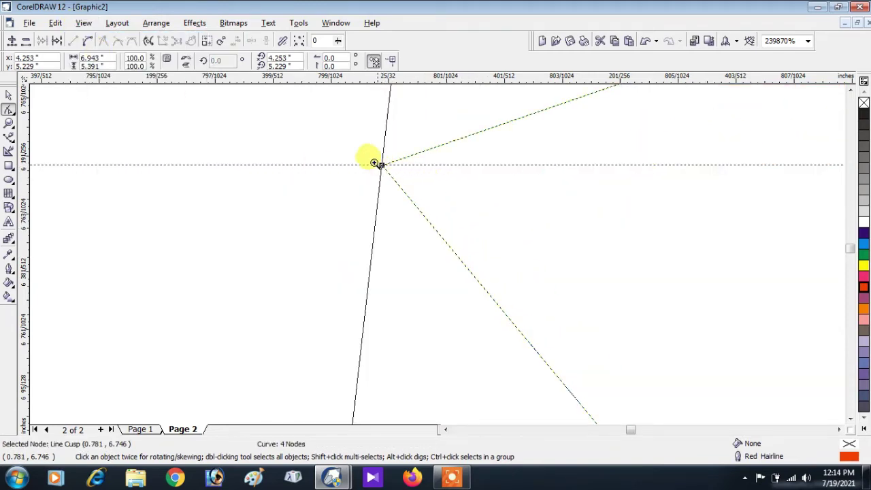
scroll(398, 198, up, 1)
click(496, 265)
drag(433, 227, 434, 226)
key(F4)
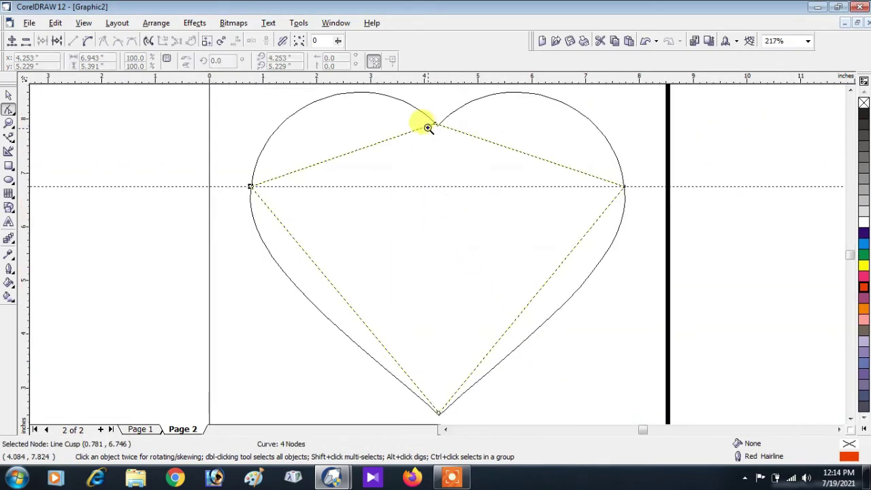
- Move the traced shape's top node onto the heart's cleft and set the display to Enhanced
scroll(424, 123, up, 5)
drag(371, 218, 440, 253)
scroll(429, 248, up, 5)
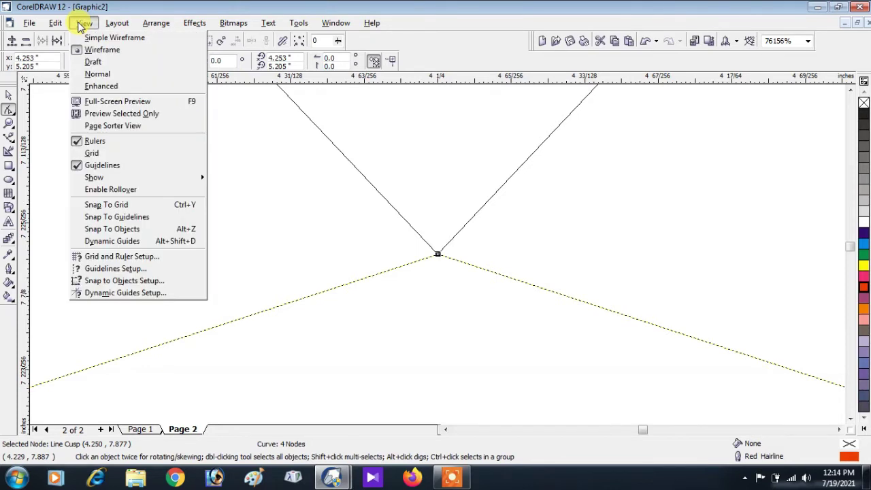
click(100, 86)
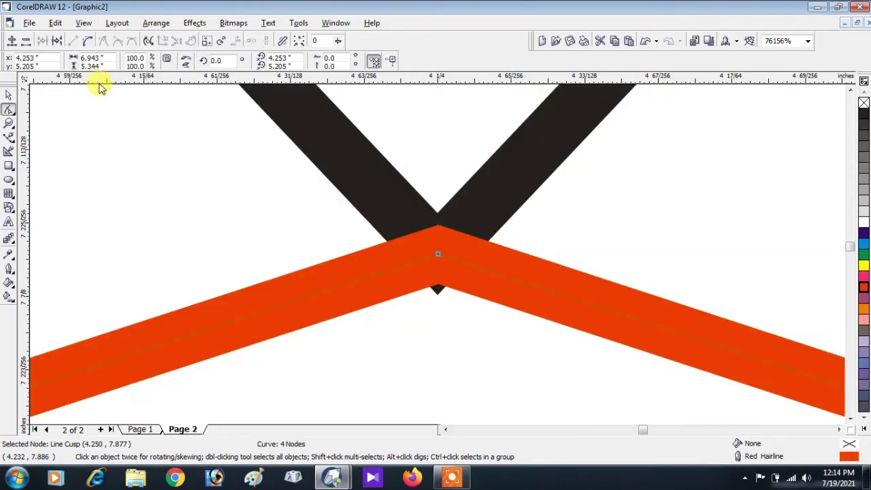
key(shift+F9)
key(shift+F9)
key(shift+F9)
key(shift+F9)
key(F4)
key(shift+F9)
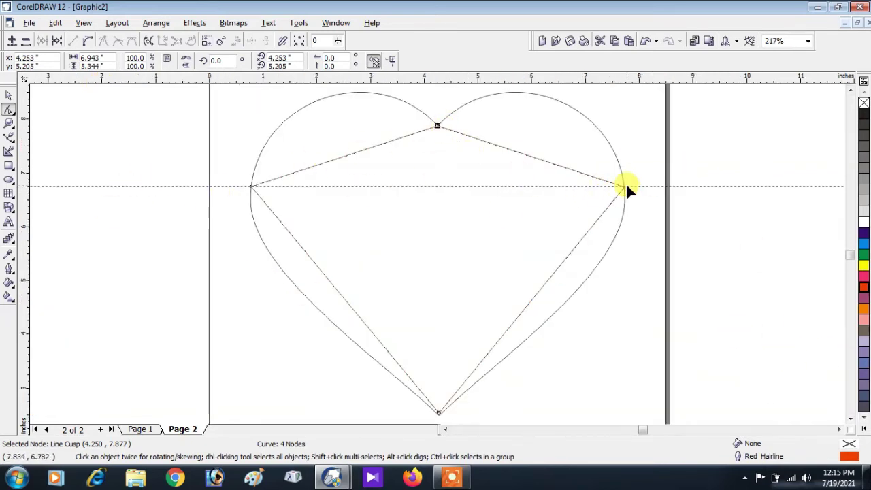
- Move the traced shape's right node onto the crossing of the guideline and the heart outline, checking it in Wireframe
key(F2)
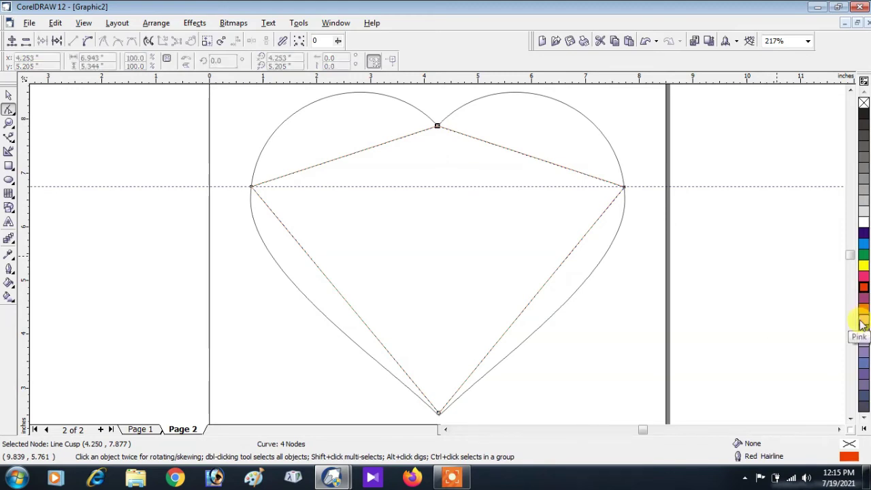
drag(619, 180, 631, 194)
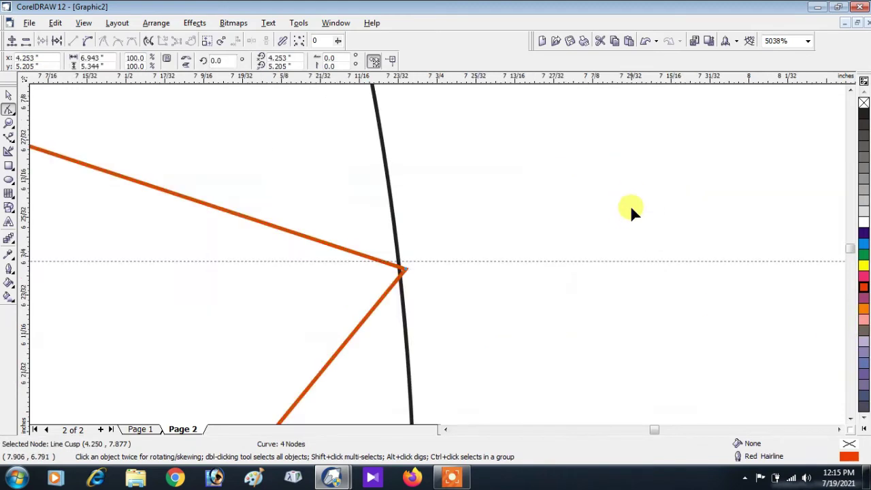
scroll(423, 285, up, 5)
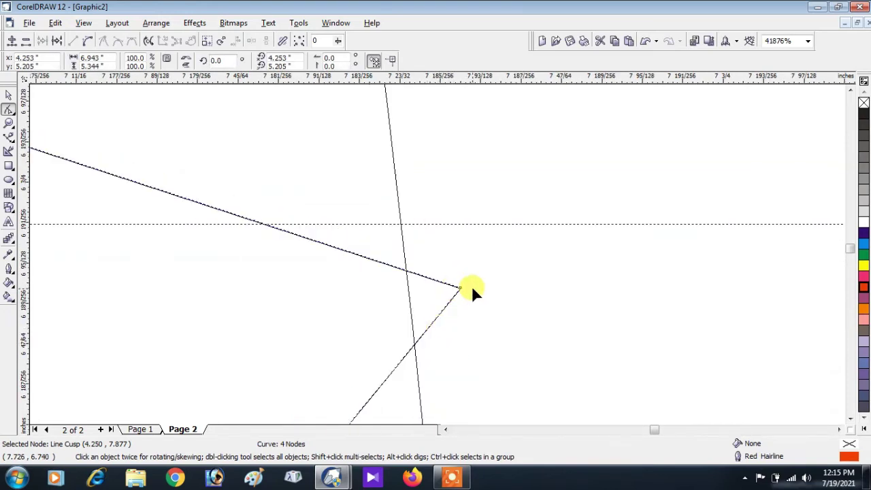
drag(461, 287, 424, 215)
scroll(379, 210, up, 1)
click(491, 266)
key(F4)
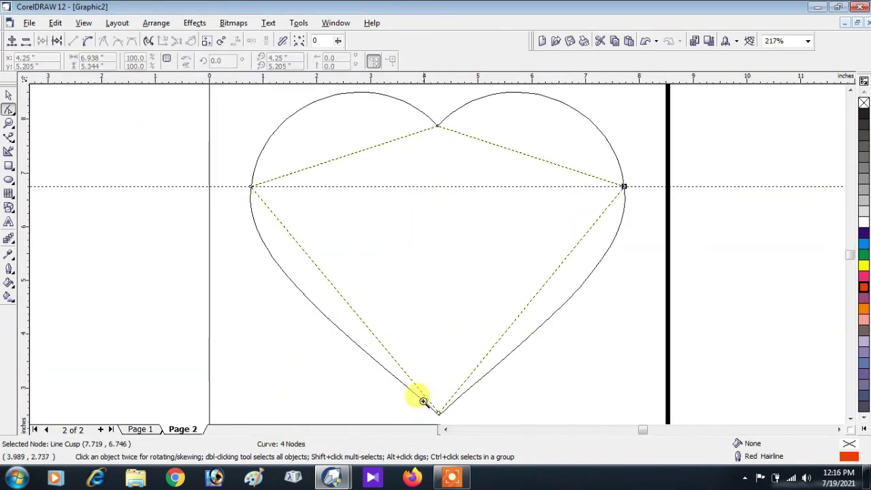
- Move the traced shape's bottom node exactly onto the heart's lower tip
scroll(423, 402, up, 4)
drag(401, 212, 402, 270)
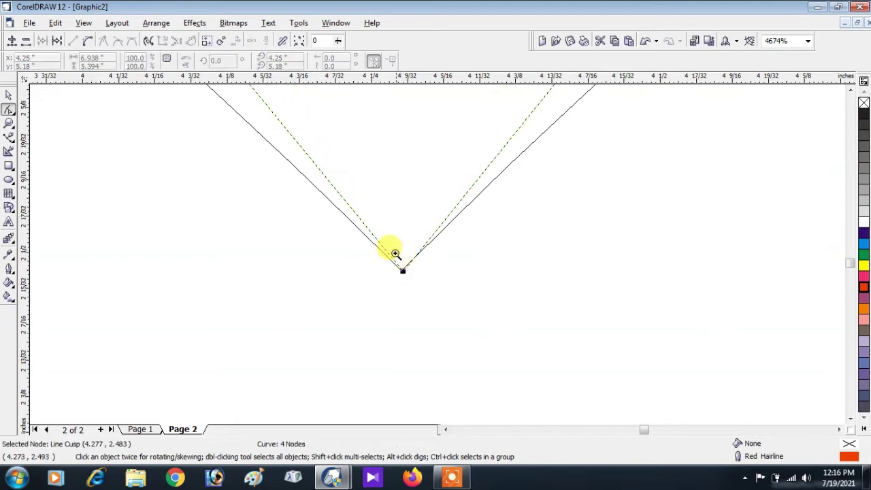
scroll(393, 250, up, 3)
drag(389, 235, 372, 231)
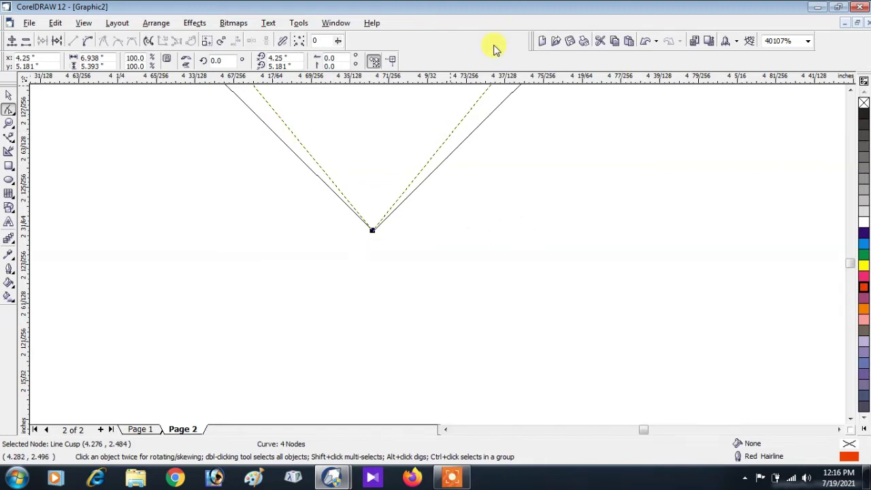
- Select all four nodes of the traced shape and convert its lines to curves
key(shift+F2)
key(ctrl+a)
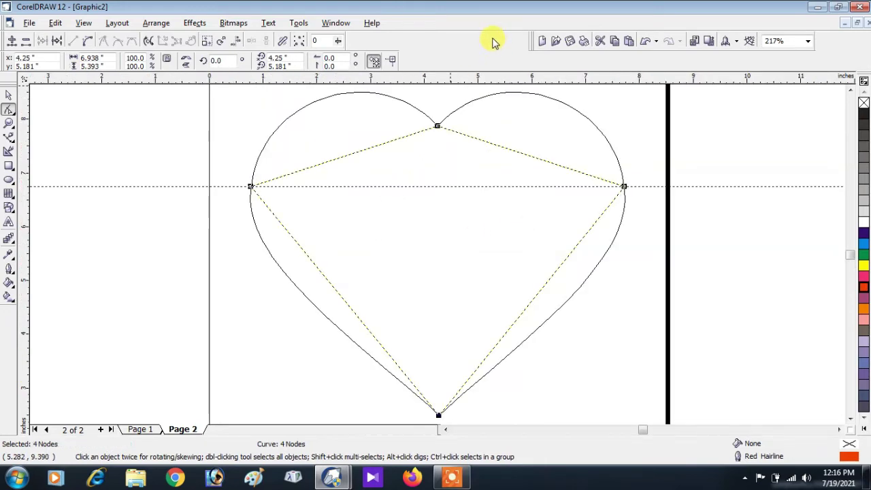
click(88, 42)
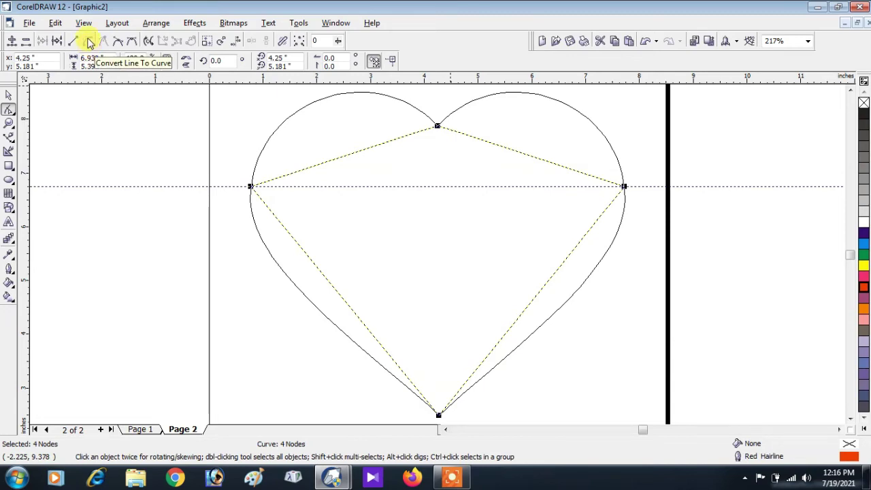
click(89, 43)
- Bend the traced shape's two upper and two lower segments outward to follow the heart outline
drag(346, 152, 321, 95)
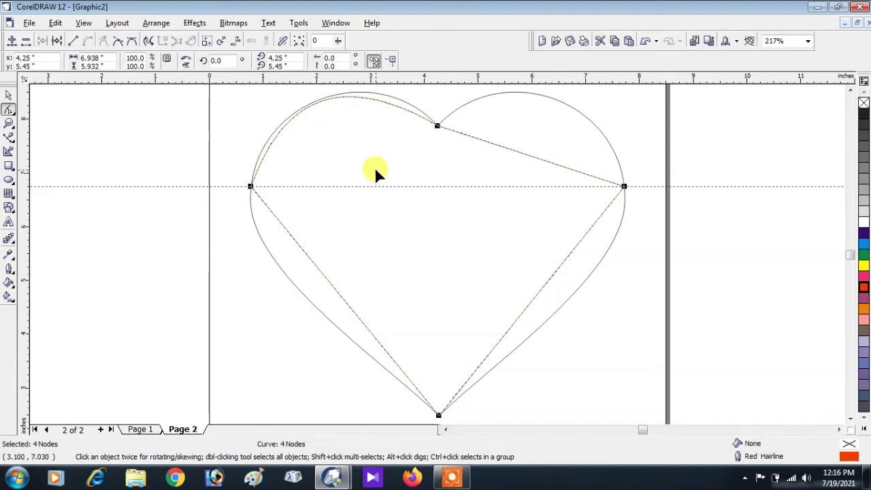
drag(518, 158, 549, 96)
drag(576, 243, 583, 247)
drag(307, 253, 266, 249)
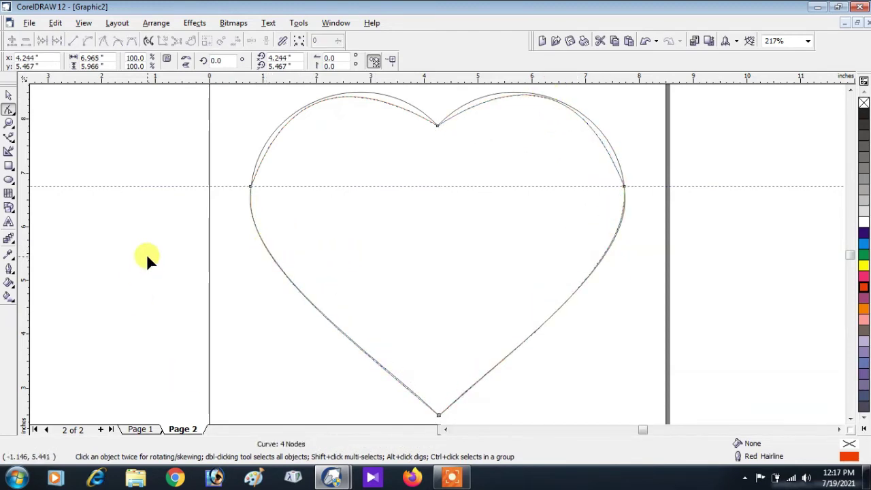
- Adjust the curve handles of the left lobe until the red curve matches the heart outline
click(249, 188)
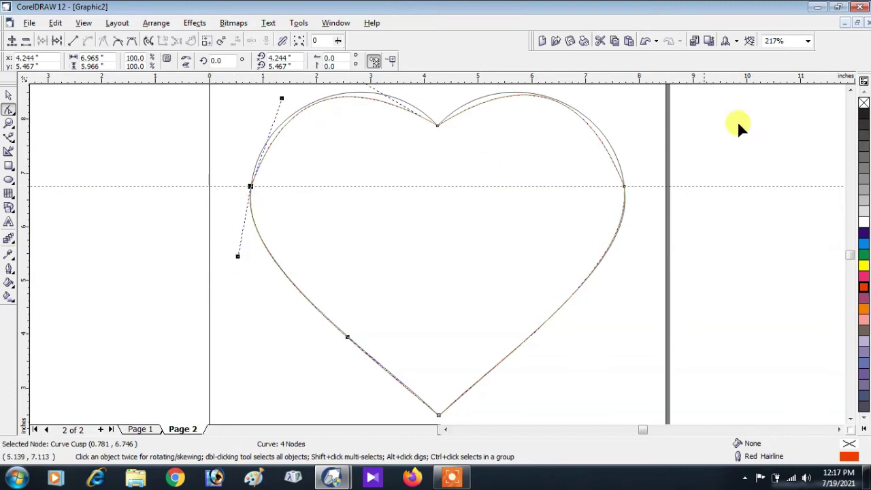
click(850, 90)
drag(282, 135, 265, 138)
drag(339, 106, 373, 165)
drag(263, 209, 262, 205)
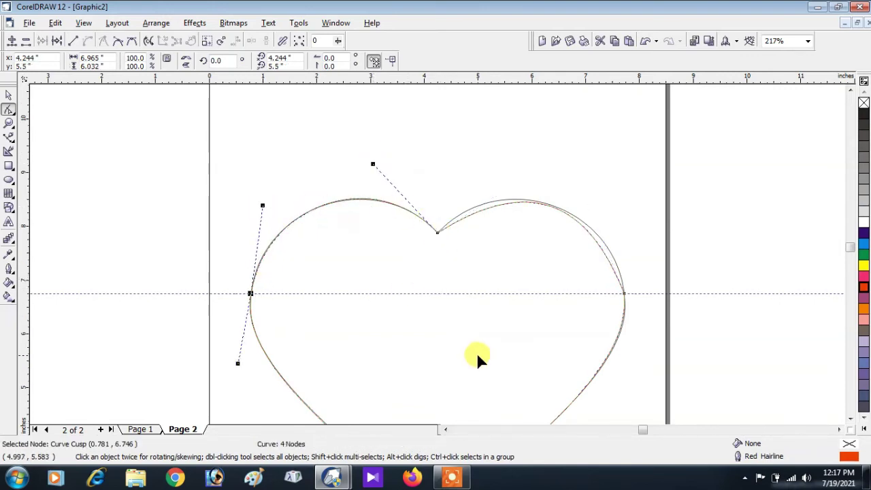
- Adjust the cleft node's handle on the right lobe to fit the curve to the heart outline
click(437, 231)
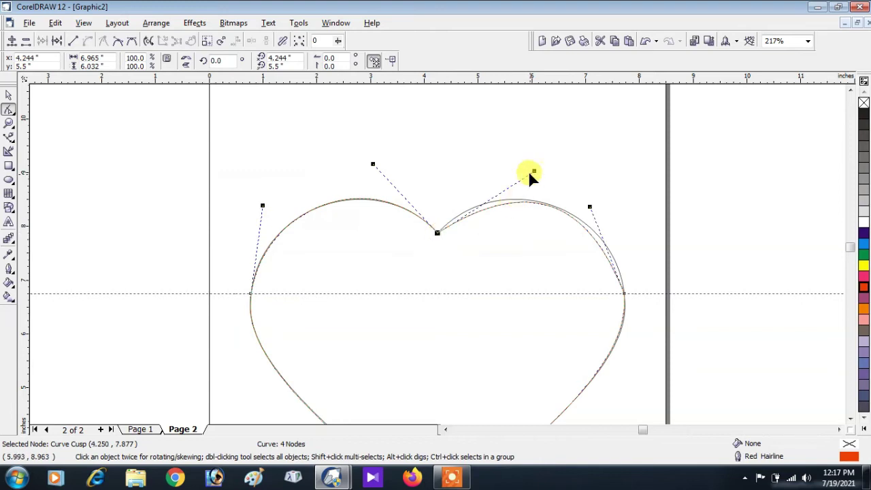
drag(531, 171, 438, 237)
key(Escape)
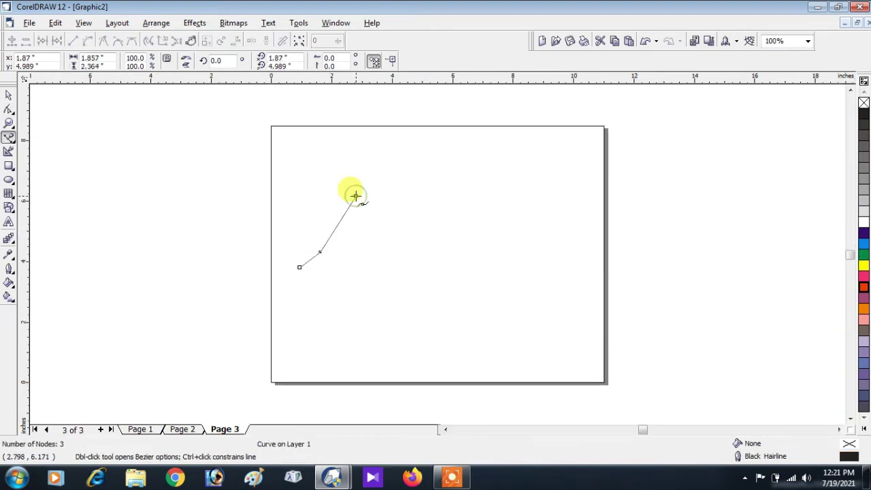
- Complete the closed straight-line leaf outline with a stem and four edge notches, about 6.08 by 4.94 inches, using the Bezier tool
click(362, 207)
click(420, 149)
click(423, 159)
click(483, 132)
click(463, 183)
click(470, 186)
click(434, 247)
click(443, 255)
click(324, 260)
click(306, 280)
click(300, 267)
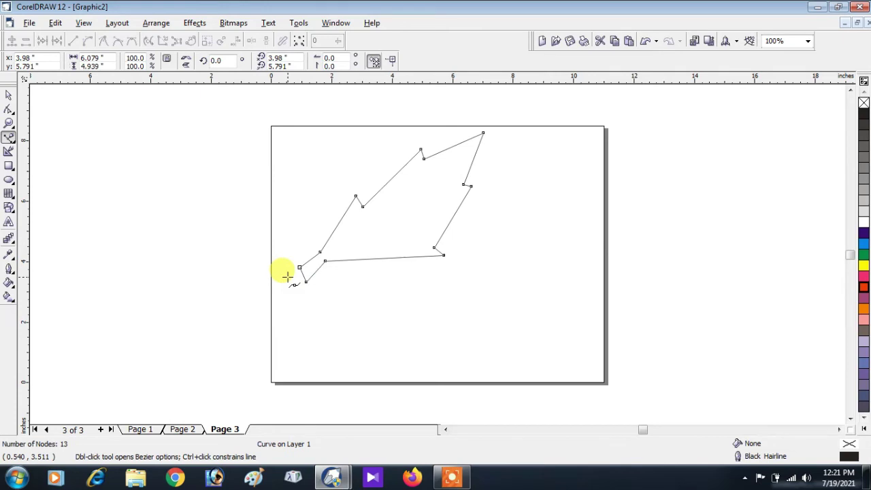
- Move the leaf's tip, upper notch and right-side notch nodes inward, reducing the outline to about 5.34 by 4.71 inches
click(8, 108)
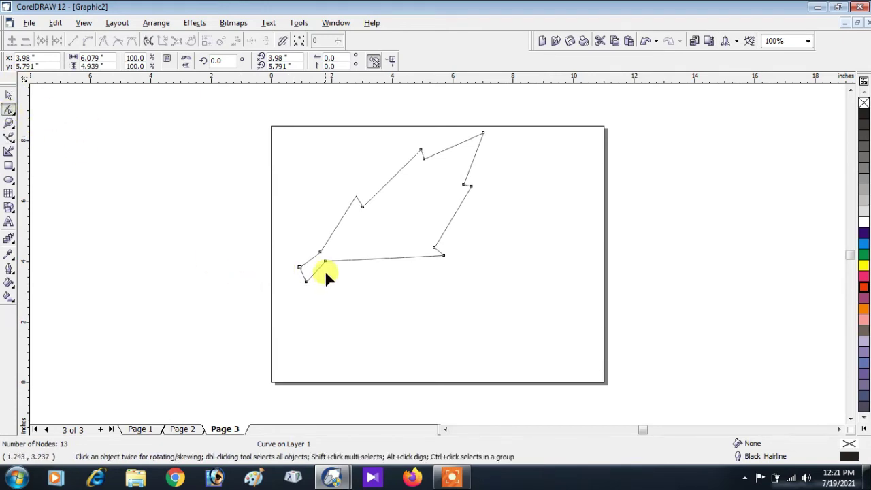
drag(408, 147, 414, 167)
drag(481, 135, 460, 139)
drag(448, 173, 458, 190)
drag(449, 261, 449, 262)
drag(444, 256, 426, 252)
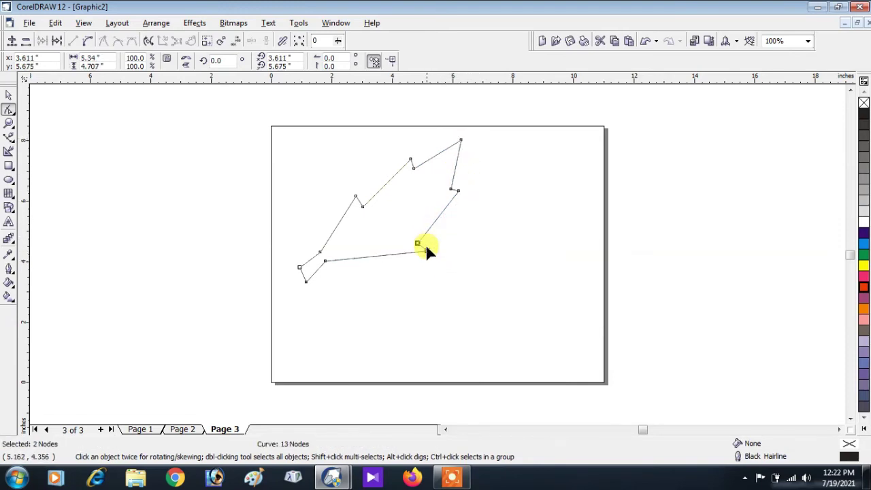
- Shift the leaf slightly toward the page's left edge and give an in-place duplicate a red outline
mouse_move(270, 126)
mouse_down()
mouse_move(516, 326)
mouse_move(510, 348)
mouse_up()
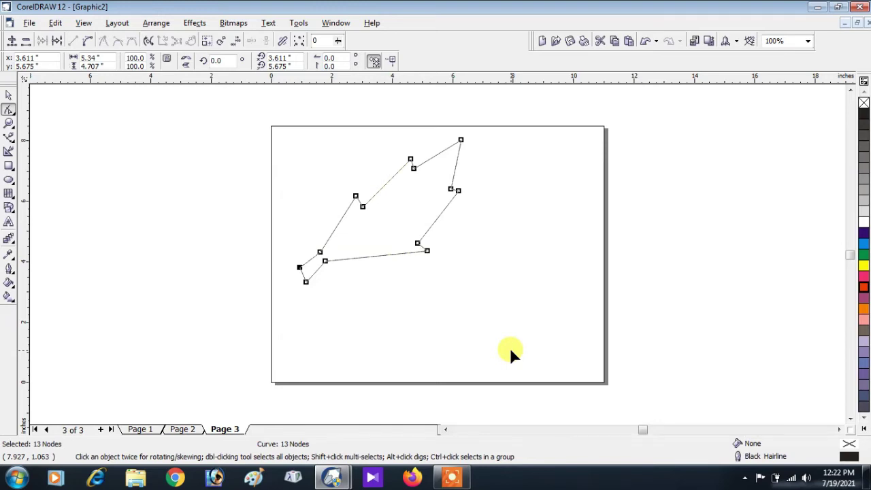
key(space)
mouse_move(362, 218)
mouse_down()
mouse_move(385, 225)
mouse_move(353, 224)
mouse_up()
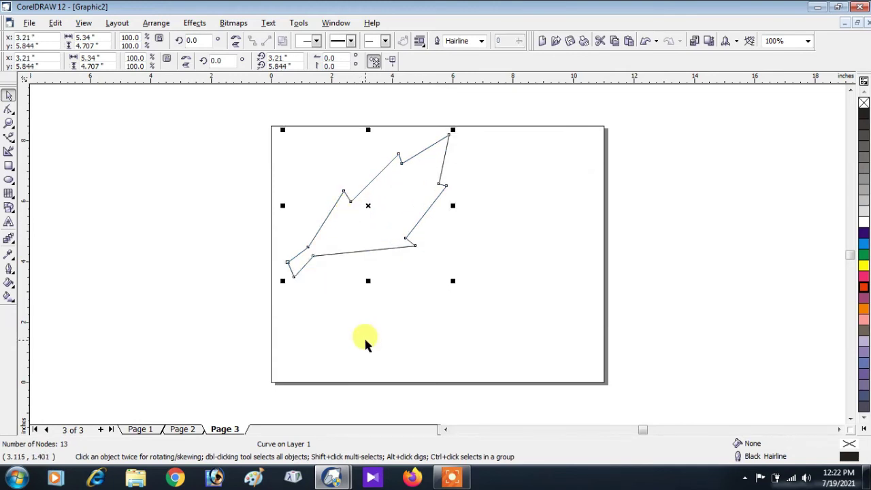
right_click(862, 286)
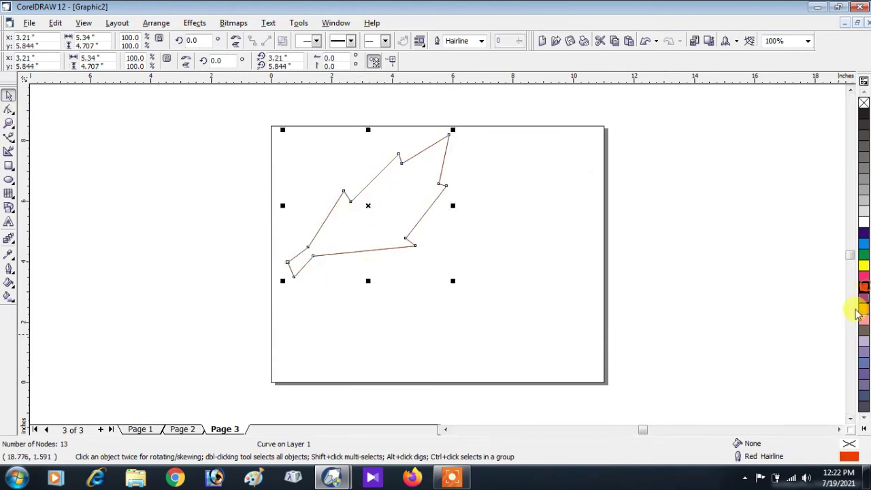
- Select all 13 nodes of the red leaf and convert its lines to curves
click(9, 109)
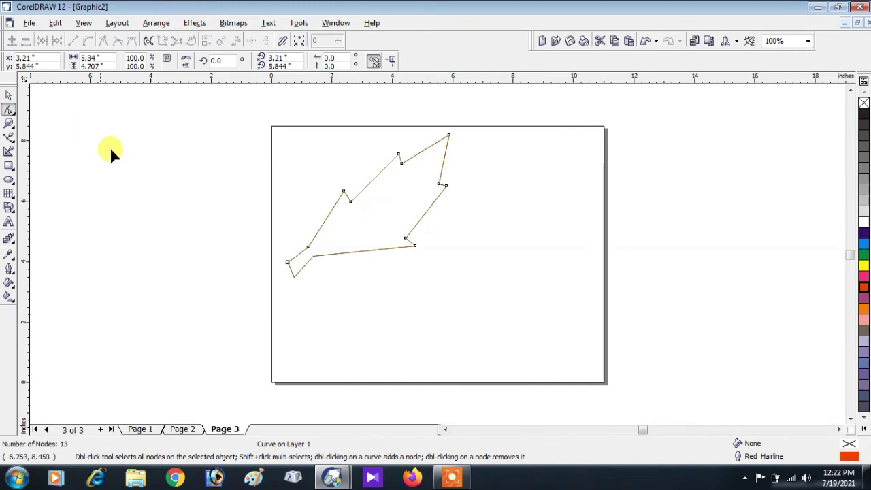
drag(243, 120, 646, 380)
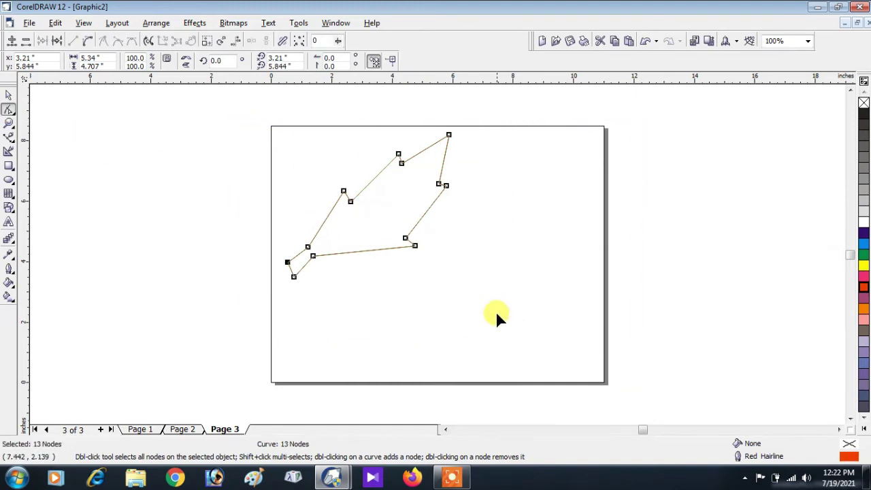
click(88, 41)
- Bend the six long edge segments of the red leaf outward into rounded curves
drag(326, 221, 314, 217)
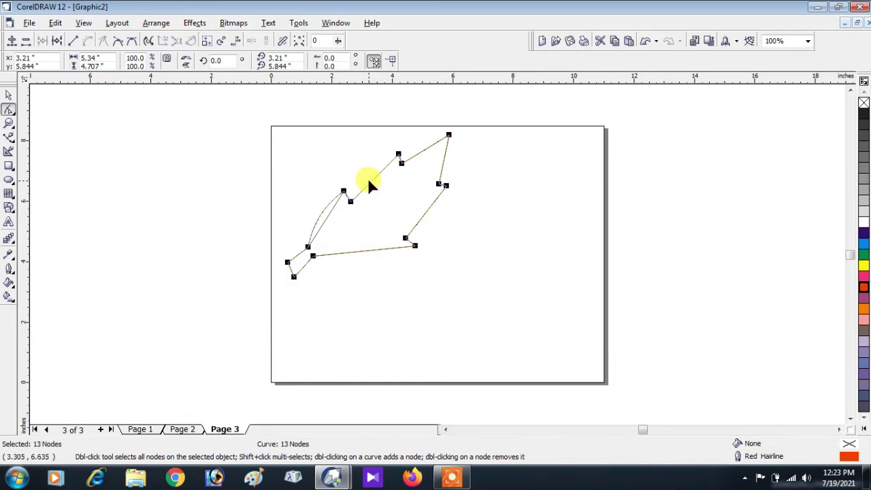
drag(367, 194, 359, 187)
drag(414, 151, 406, 146)
drag(442, 176, 444, 176)
drag(419, 216, 419, 220)
drag(353, 253, 342, 265)
- Bend the short notch segments along both edges of the red leaf into small curves
click(8, 122)
drag(341, 183, 364, 219)
click(8, 109)
key(F3)
key(F2)
drag(372, 141, 454, 203)
key(F3)
key(F2)
drag(385, 227, 389, 220)
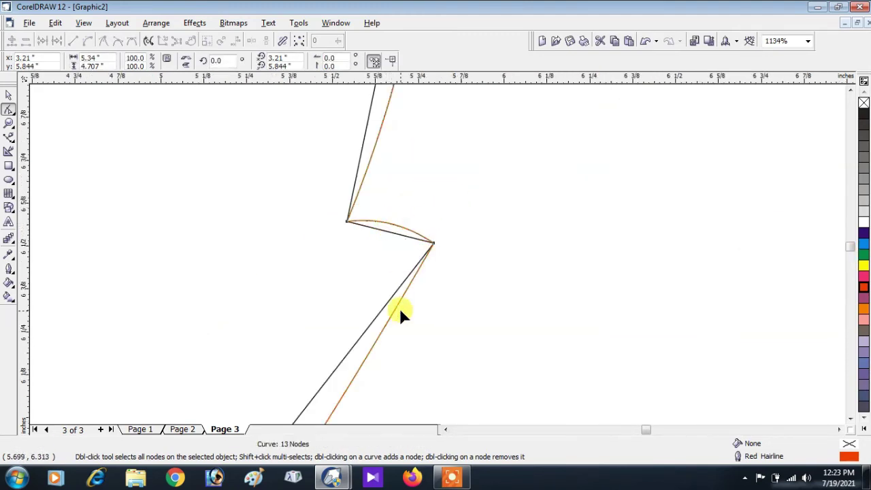
key(F3)
key(F2)
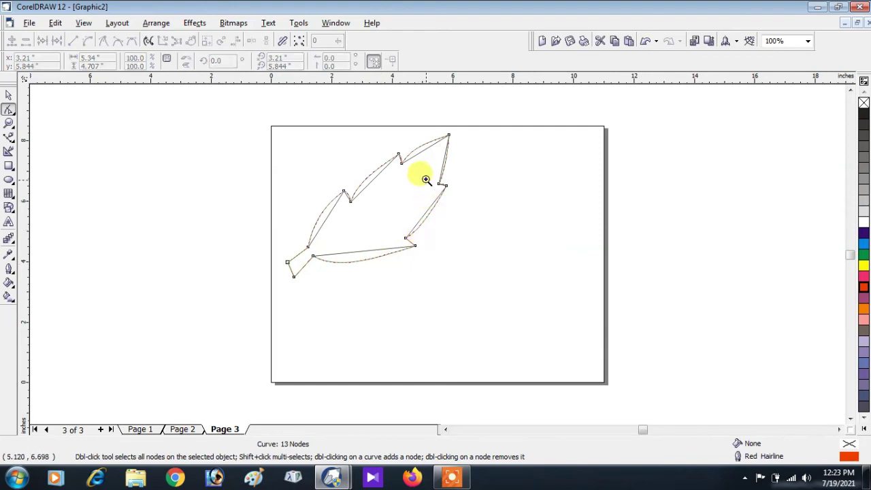
drag(413, 171, 461, 251)
mouse_move(291, 393)
mouse_down()
mouse_move(289, 383)
mouse_move(301, 385)
mouse_up()
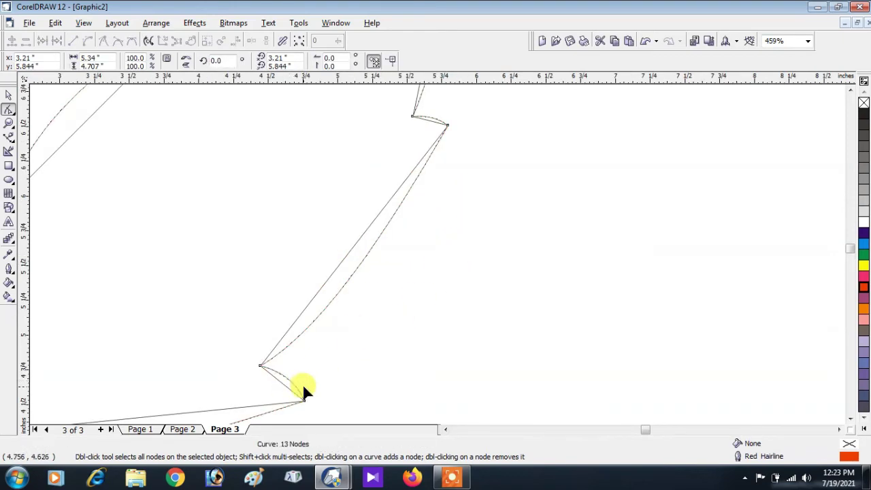
key(F3)
- Move the curved leaf down and right, clear of the straight outline, and fill it green
click(8, 96)
drag(377, 213, 482, 289)
click(863, 253)
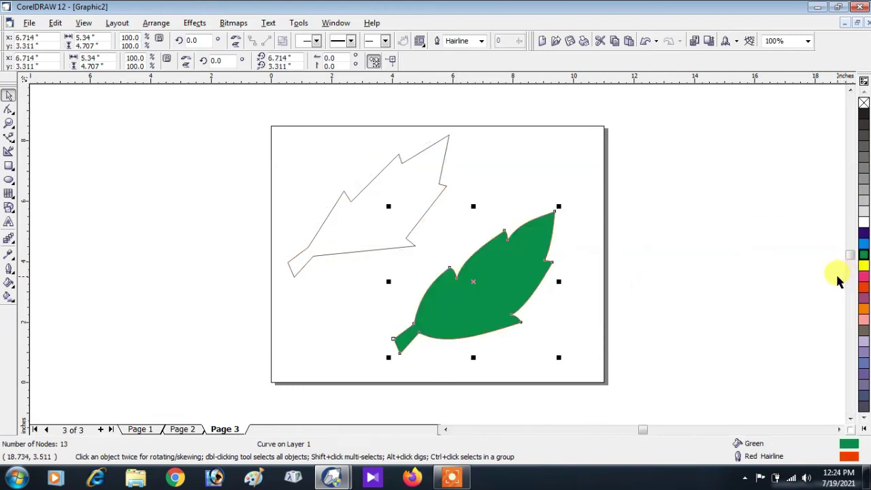
- Fill an in-place duplicate of the green leaf yellow and tint it with green to a light green
click(861, 266)
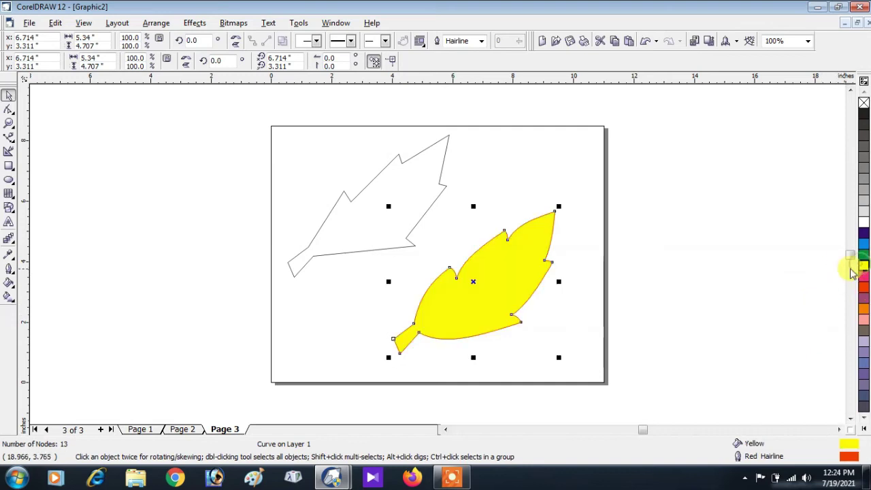
click(860, 250)
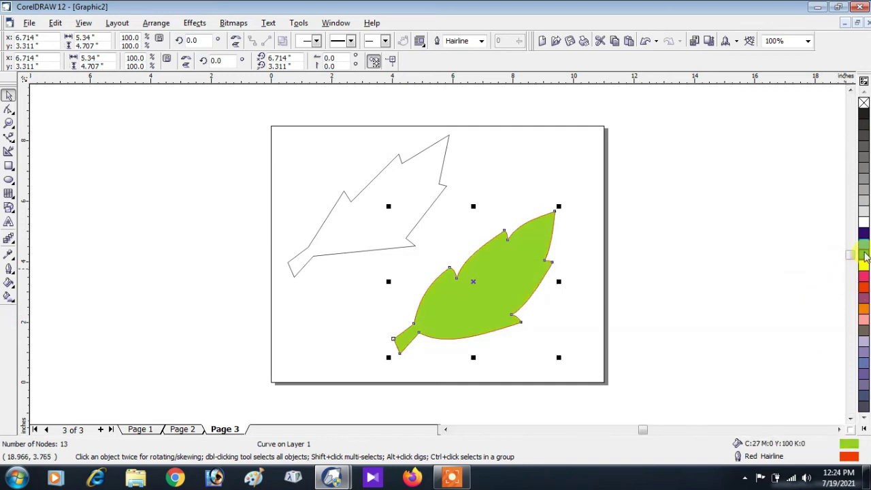
- Delete the four upper notch nodes of the light green leaf and bend that edge down to form the midrib
click(8, 109)
drag(445, 189, 504, 277)
key(Delete)
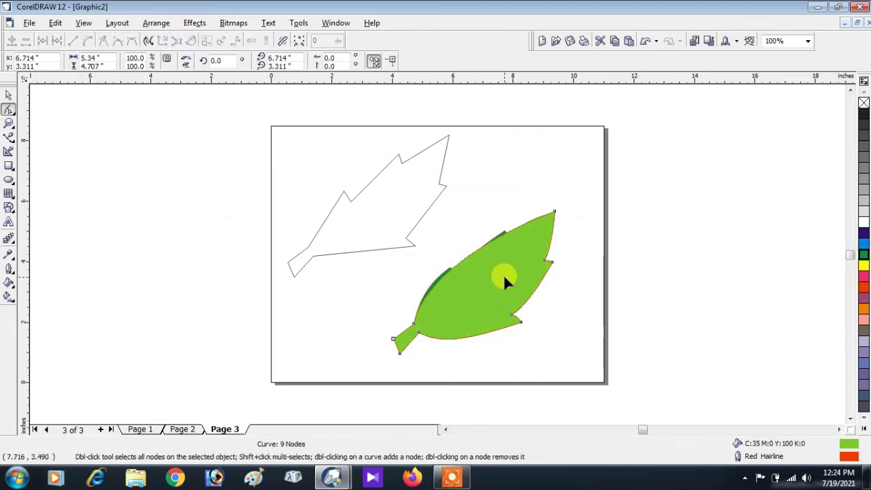
drag(470, 253, 428, 342)
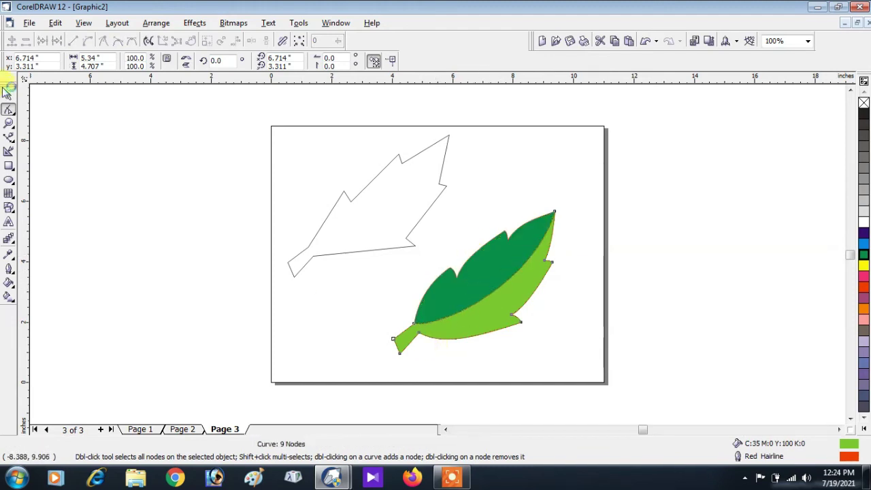
- Place a copy of the full leaf at the page's lower left, fill it black, and select the two green leaf shapes
key(space)
drag(444, 291, 257, 349)
click(862, 113)
drag(565, 199, 373, 389)
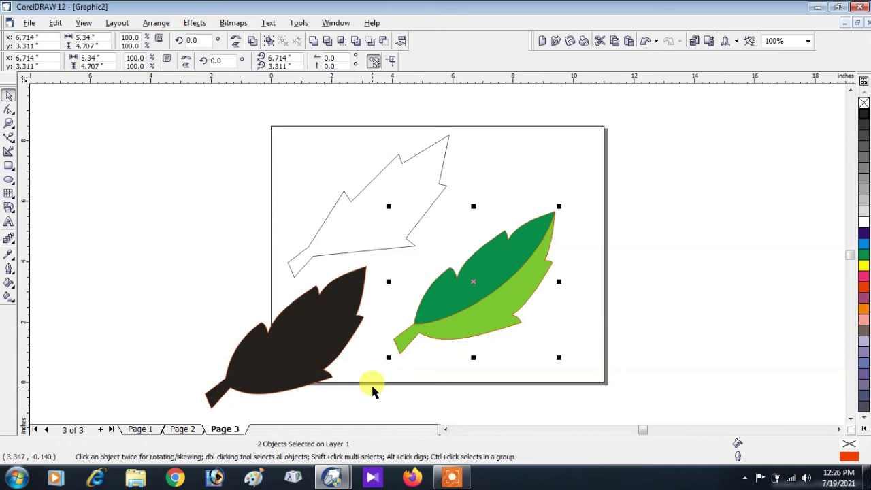
- Insert one page after page 3 and set it to landscape orientation
key(Page_Down)
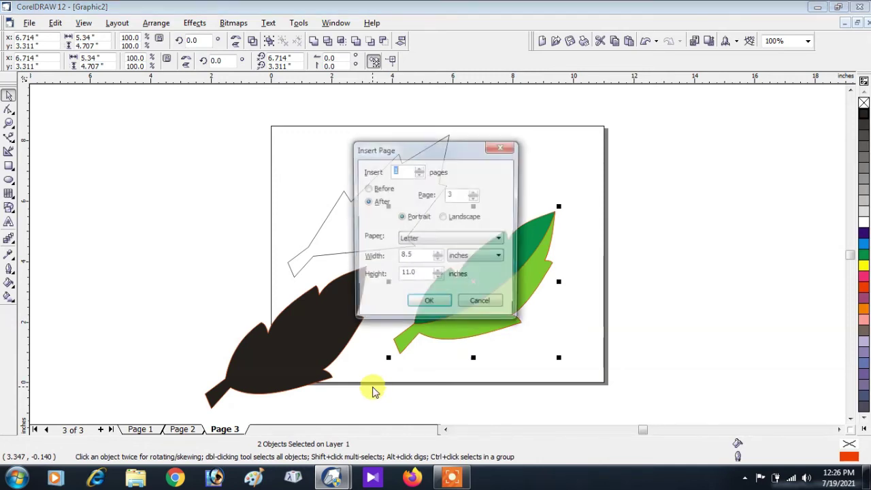
key(Return)
click(177, 41)
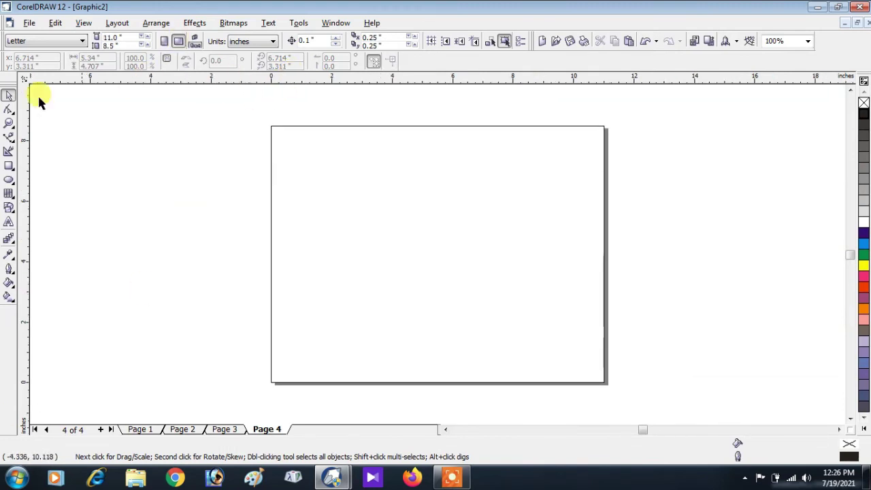
- Draw the bird's beak, head, neck and raised wing with two feather notches as straight Bezier segments
click(9, 136)
click(308, 176)
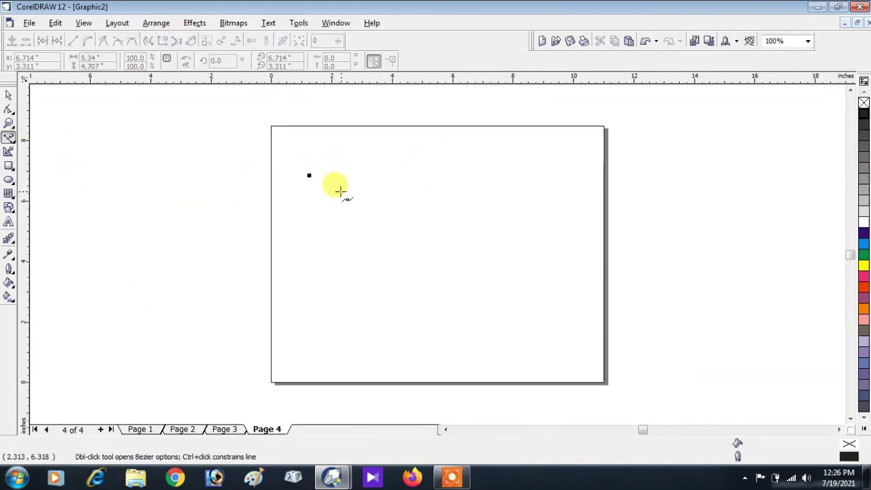
click(339, 189)
click(384, 217)
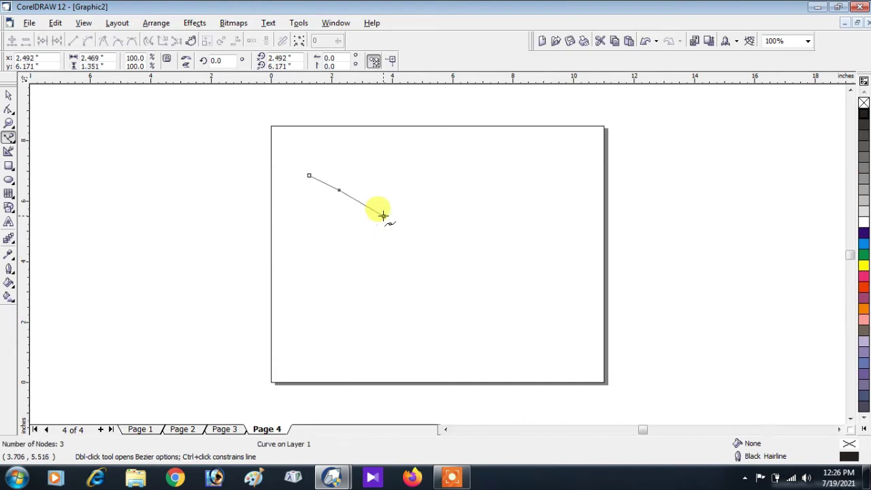
click(420, 224)
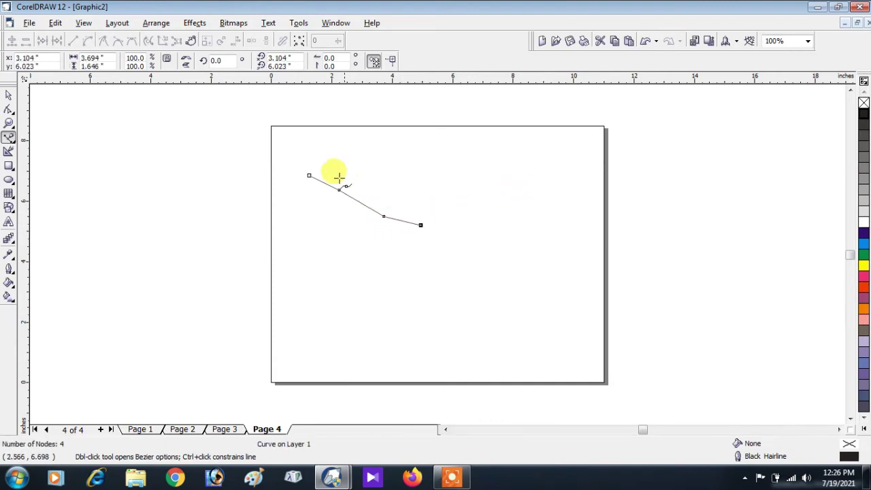
click(599, 142)
drag(569, 182, 578, 185)
click(529, 223)
click(497, 270)
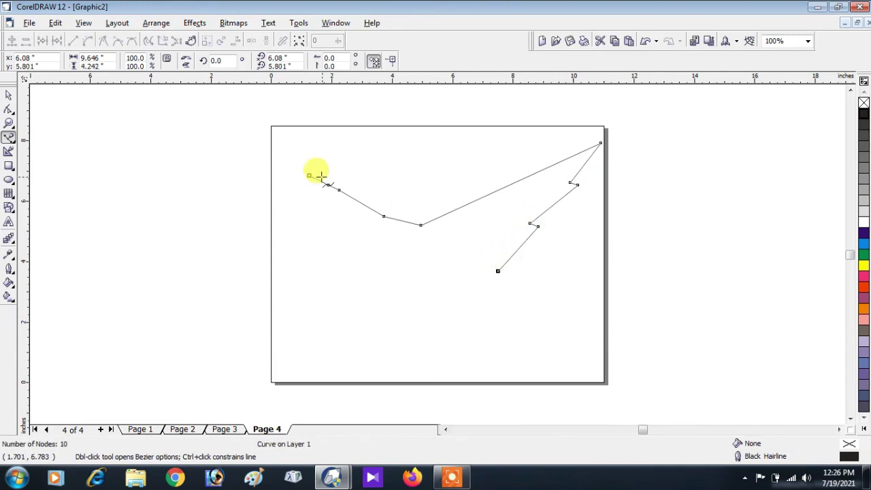
- Add the bird's tail, belly and throat and close the outline at the beak tip, about 9.65 by 6.37 inches overall
click(507, 282)
click(564, 312)
click(547, 334)
click(484, 288)
click(373, 230)
click(331, 196)
click(309, 175)
- Select all 16 nodes of the bird outline and convert its lines to curves
click(8, 109)
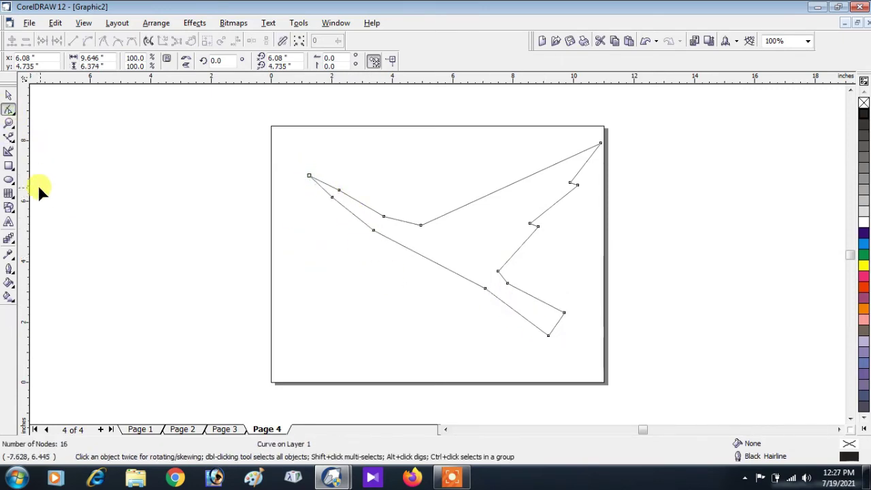
click(332, 196)
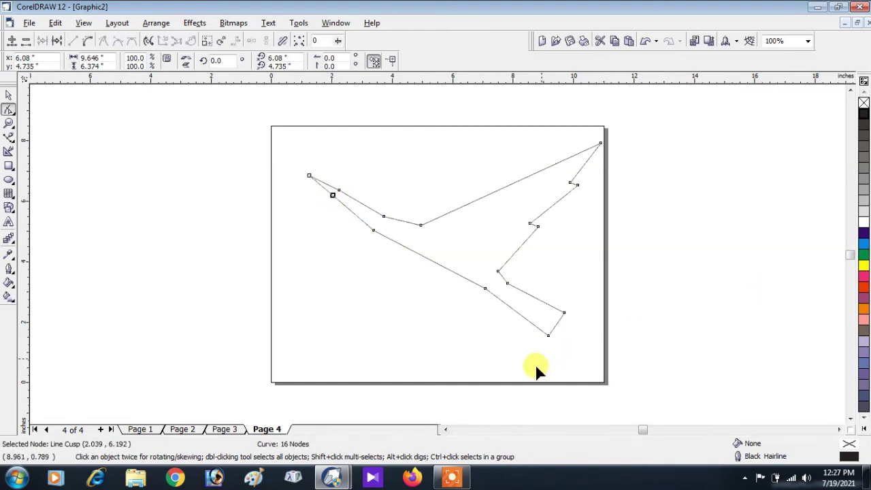
drag(306, 130, 623, 345)
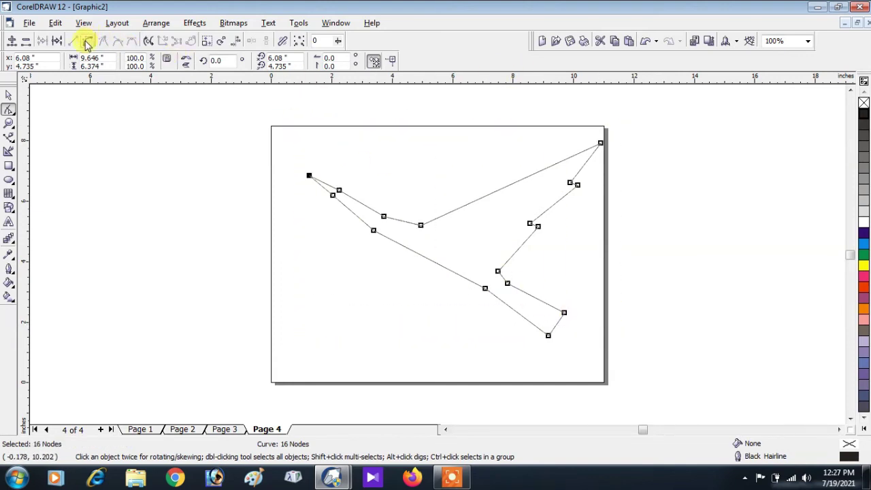
- Bend the bird's head, nape and upper wing segments into smooth curves
drag(363, 202, 370, 187)
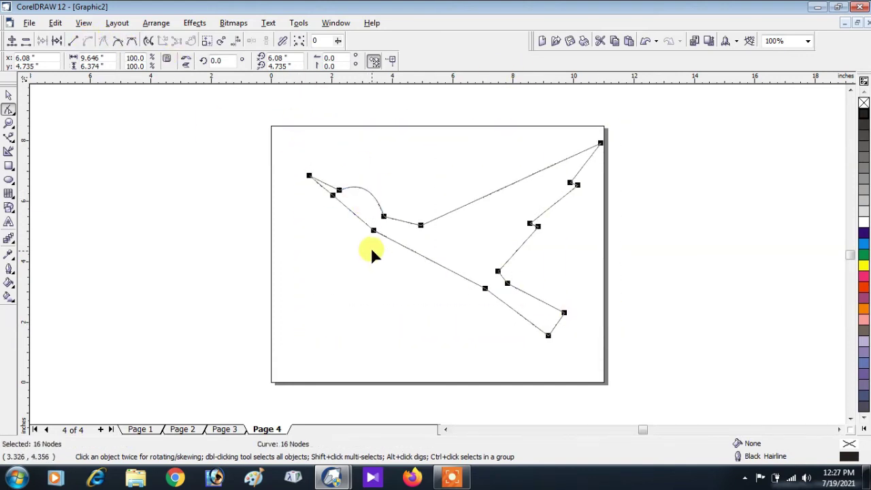
drag(401, 224, 436, 212)
drag(513, 165, 525, 167)
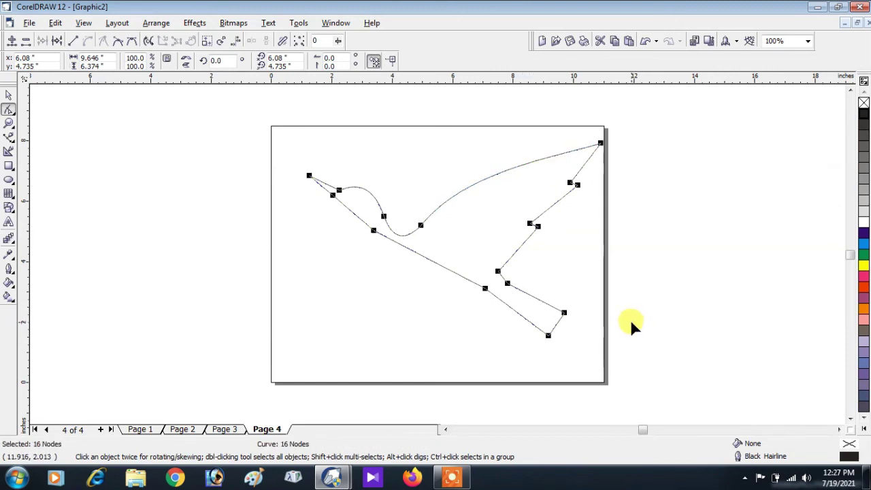
- Bend the wing's three feather edges, the tail end and the belly of the bird into curves
drag(585, 161, 589, 166)
drag(519, 249, 526, 261)
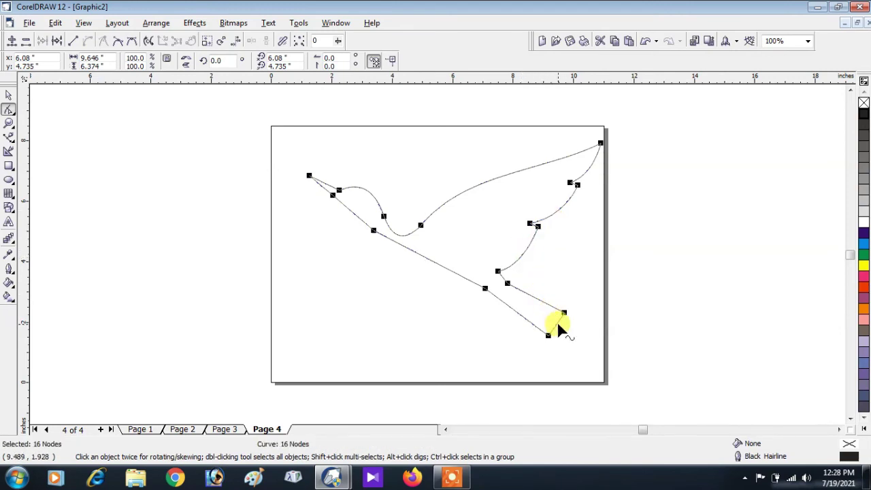
click(553, 317)
drag(555, 322, 551, 325)
drag(422, 266, 428, 306)
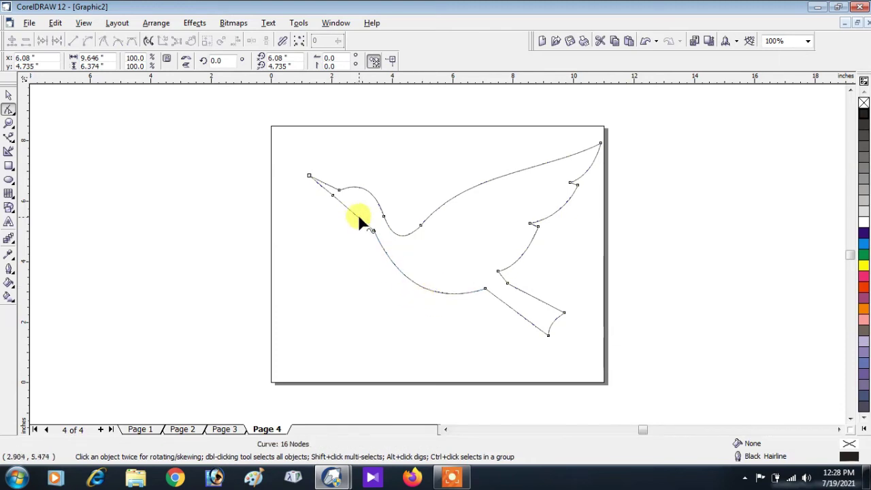
- Refine the throat curve by adjusting the chest node and its handle, and fill the bird black
click(373, 230)
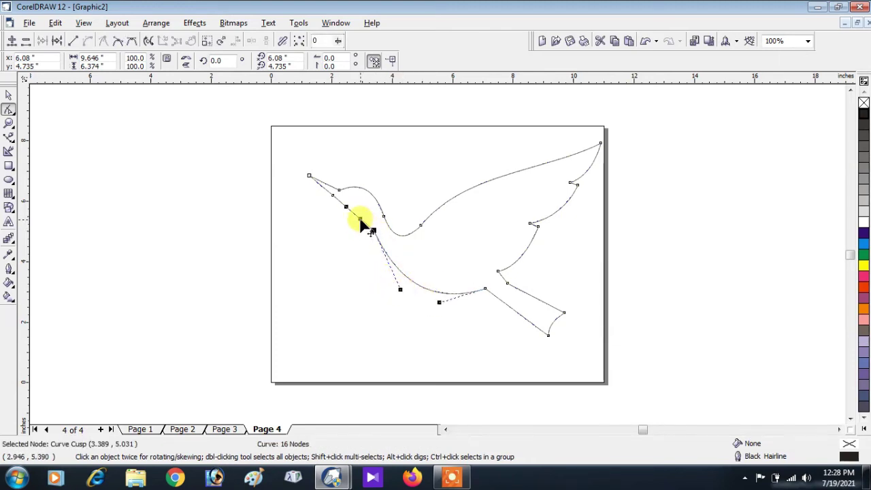
drag(346, 208, 344, 202)
drag(376, 235, 372, 237)
click(862, 113)
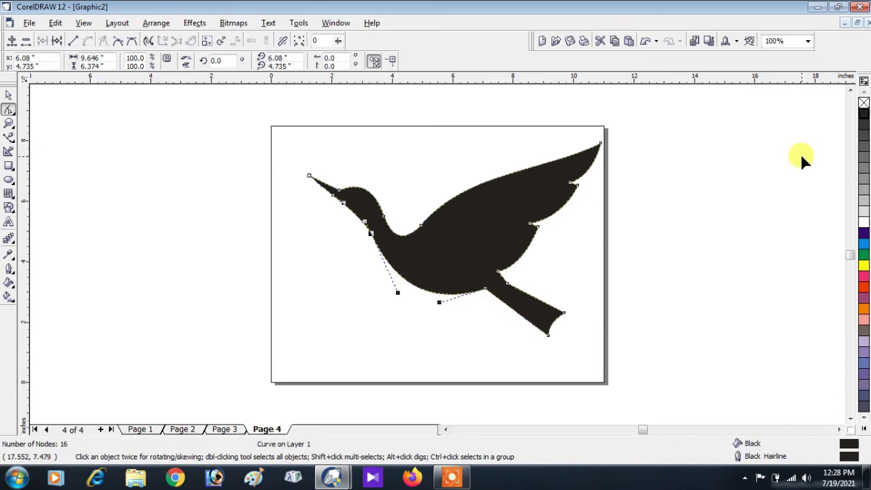
- Move the bird's beak tip node slightly outward to lengthen the beak
key(F2)
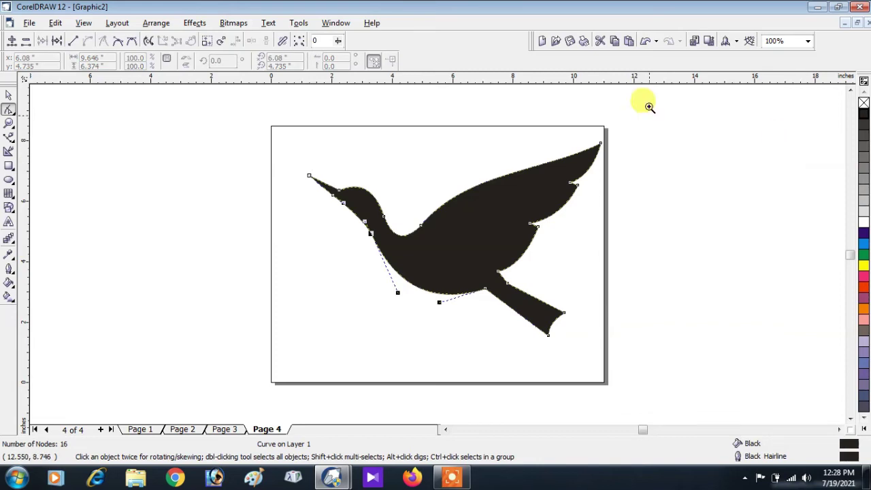
drag(300, 138, 394, 208)
drag(253, 268, 249, 275)
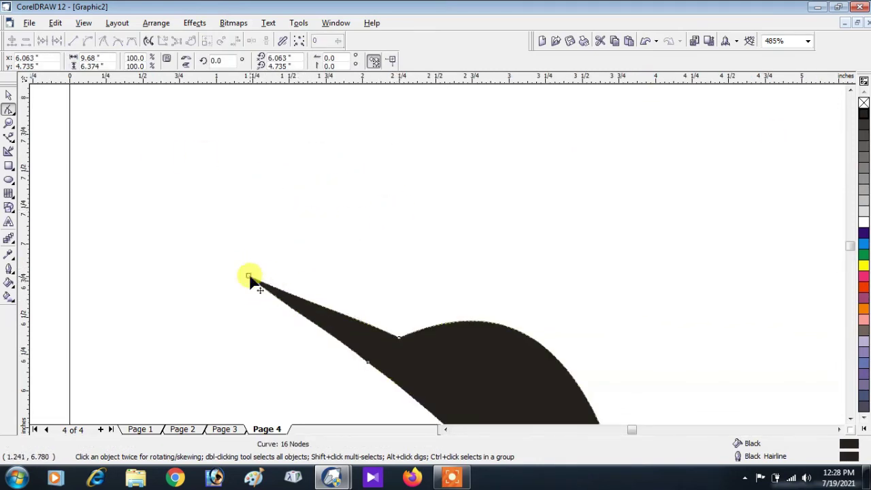
- Bend the upper edge of the bird's beak into a smooth curve
drag(298, 302, 286, 320)
key(F3)
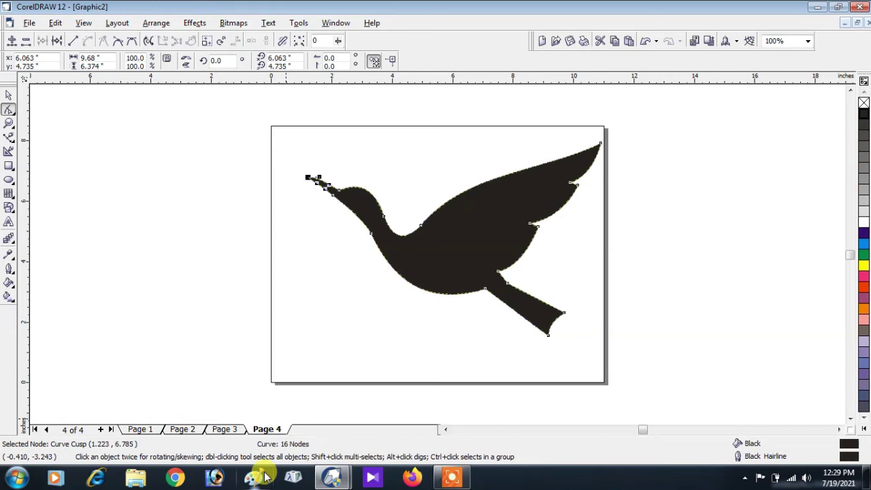
- Place a copy of the black bird beside the page and fill the bird on the page dark blue, C:100 M:90 Y:0 K:0
key(space)
drag(451, 227, 416, 262)
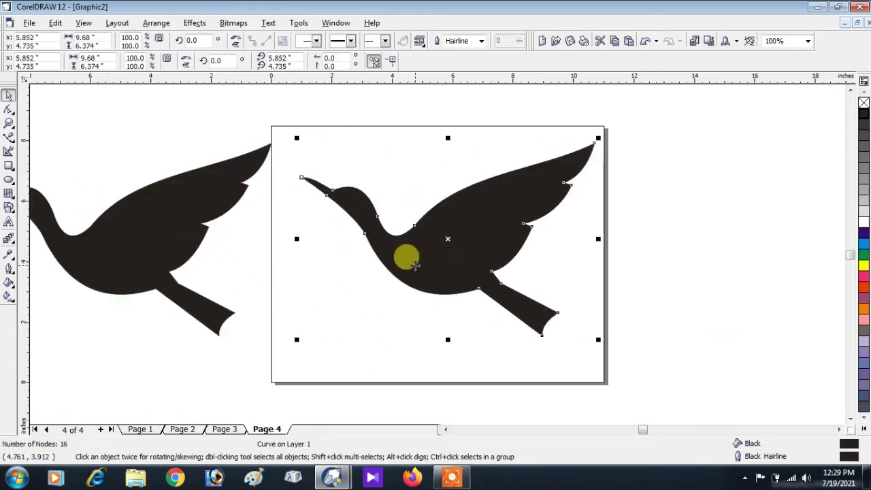
key(F2)
drag(289, 115, 631, 350)
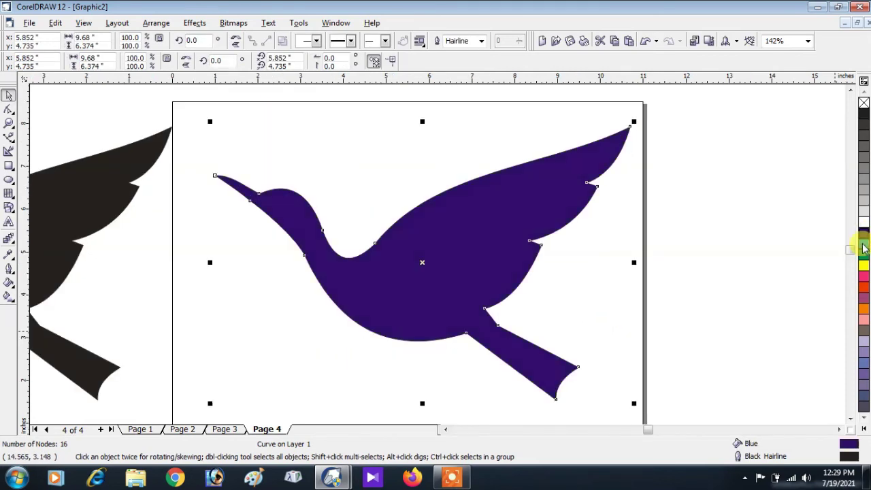
click(862, 248)
- Draw a closed six-node Bezier outline around the beak, about 1.57 × 1.27 in, cutting across the head at the beak's base
key(z)
drag(185, 153, 331, 238)
key(space)
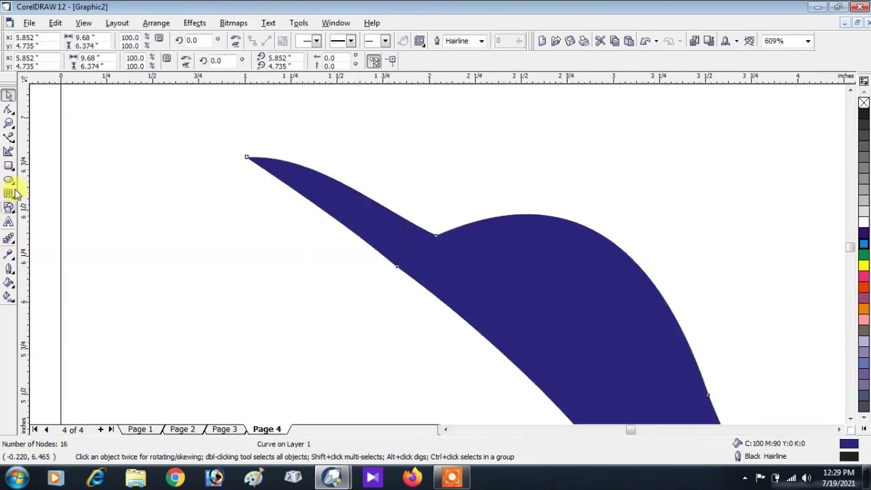
click(9, 138)
click(435, 234)
drag(462, 275, 474, 268)
drag(317, 325, 291, 323)
click(174, 166)
click(247, 95)
click(406, 146)
click(435, 234)
key(space)
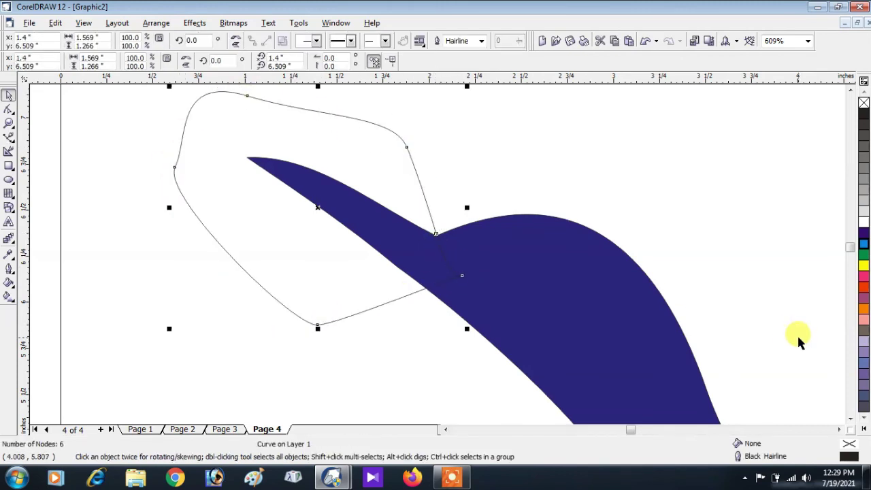
- Intersect the outline with the bird to make a separate beak shape and fill it red
shift+click(577, 298)
click(341, 40)
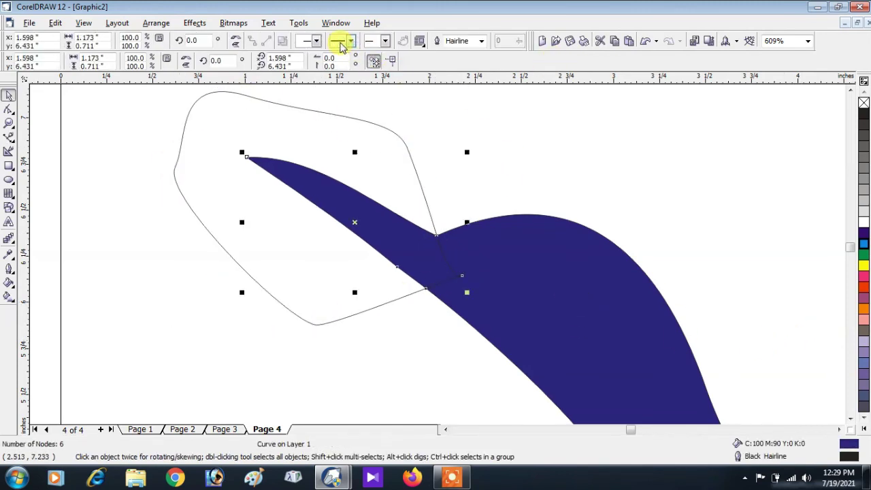
click(863, 286)
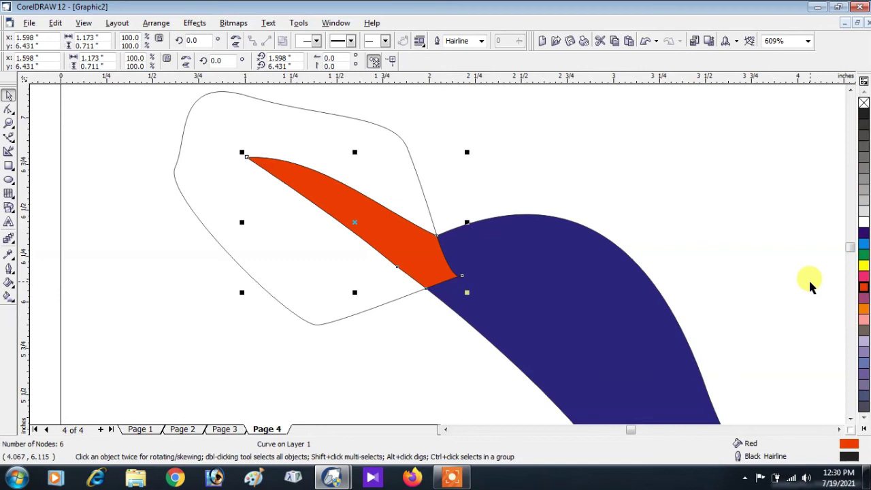
- Shrink the beak outline and place it on the head as a red eye, with a smaller yellow copy about 0.32 × 0.26 in inside
click(181, 138)
drag(169, 85, 381, 262)
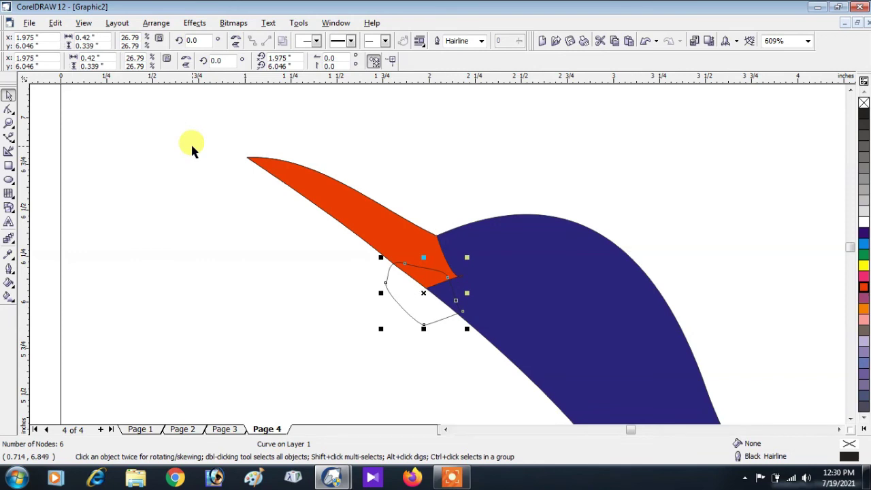
drag(447, 278, 568, 250)
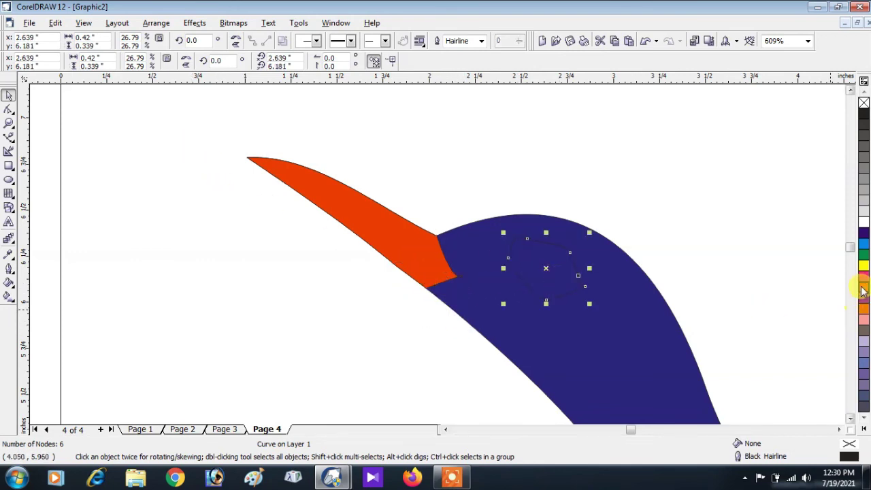
click(864, 291)
drag(589, 303, 579, 297)
click(864, 265)
- Draw a circular pupil inside the yellow eye shape, fill it black and reduce it to about 0.14 in across
click(9, 180)
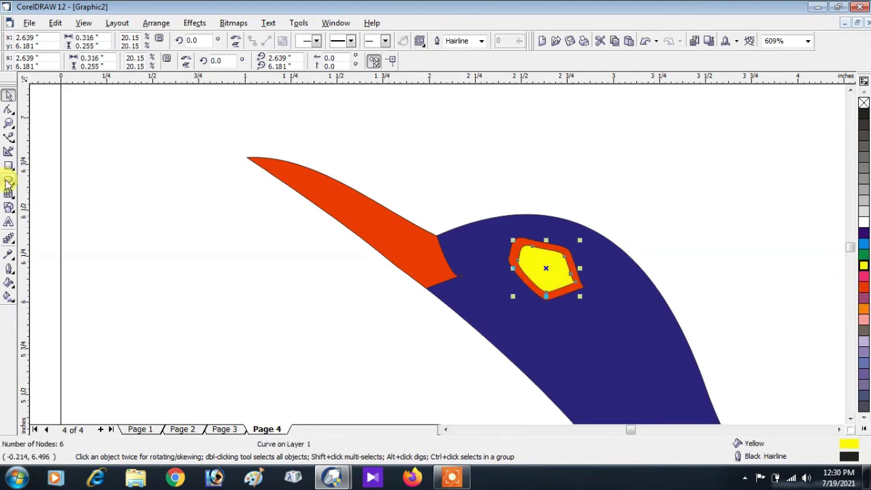
drag(558, 228, 545, 264)
key(space)
drag(570, 290, 567, 289)
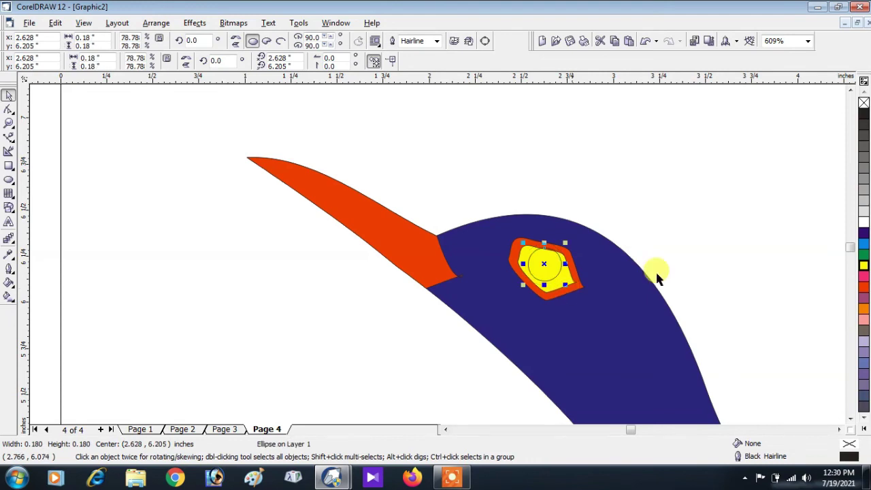
click(863, 113)
drag(564, 242, 558, 248)
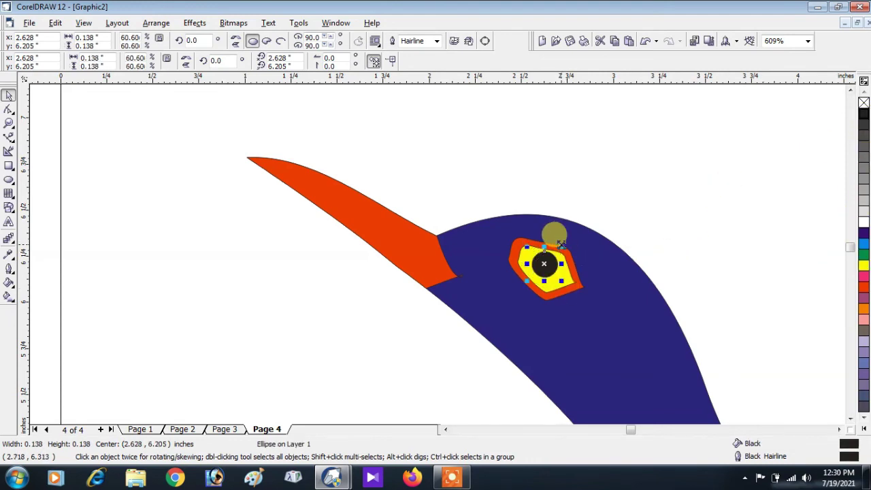
- Add a dark red lower beak, C:27 M:100 Y:73 K:0, and curve its upper edge from the tip to the beak's base
click(334, 189)
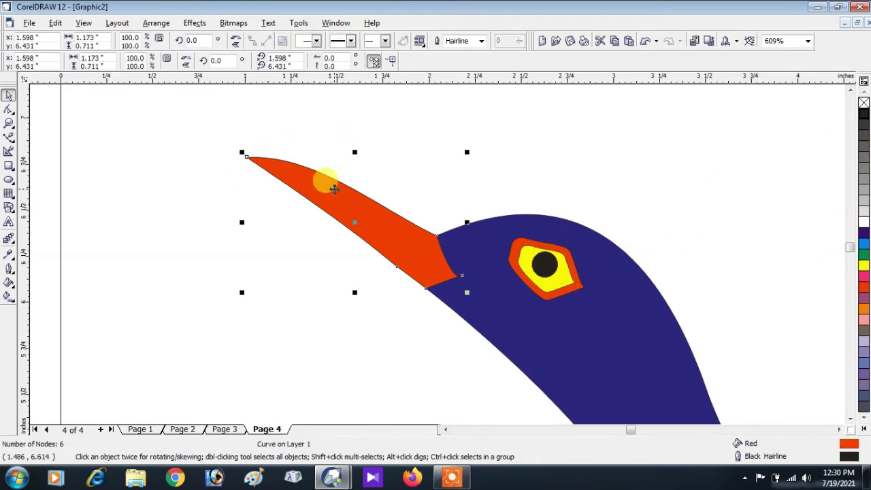
click(864, 233)
click(9, 109)
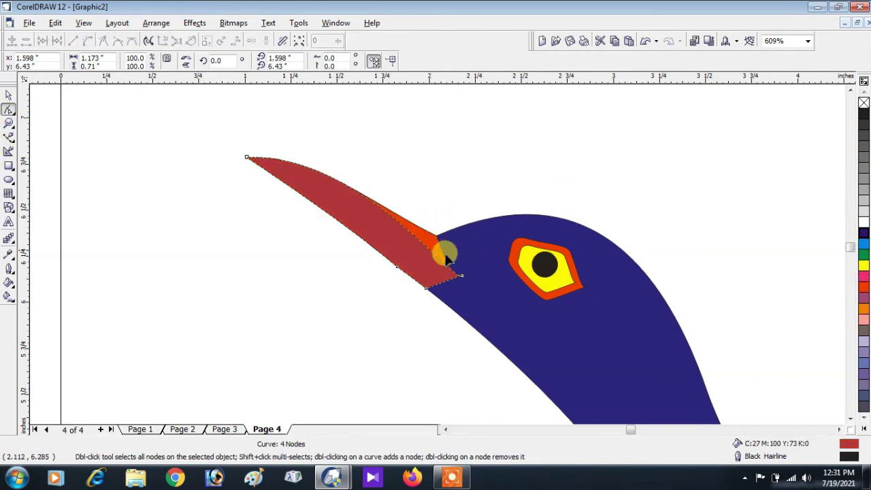
drag(319, 174, 320, 186)
key(space)
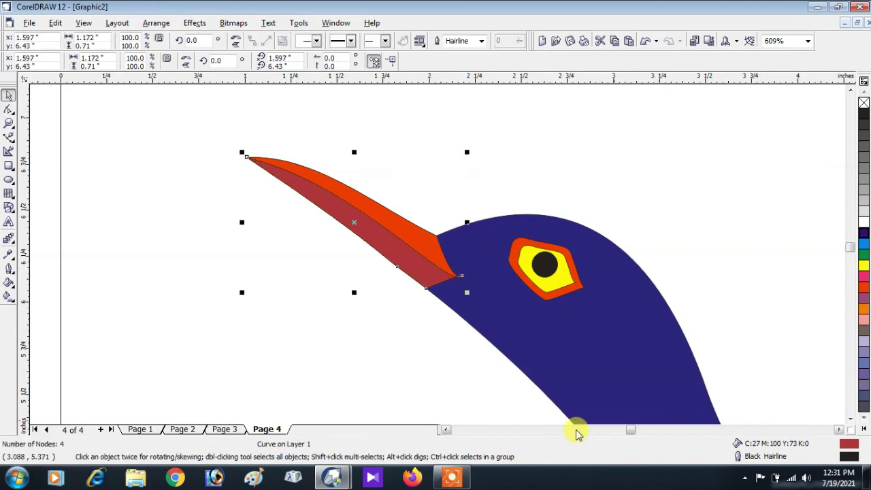
- Draw a closed five-node Bezier outline around the wing, crossing the body below it, and adjust its node near the wing's front
key(F3)
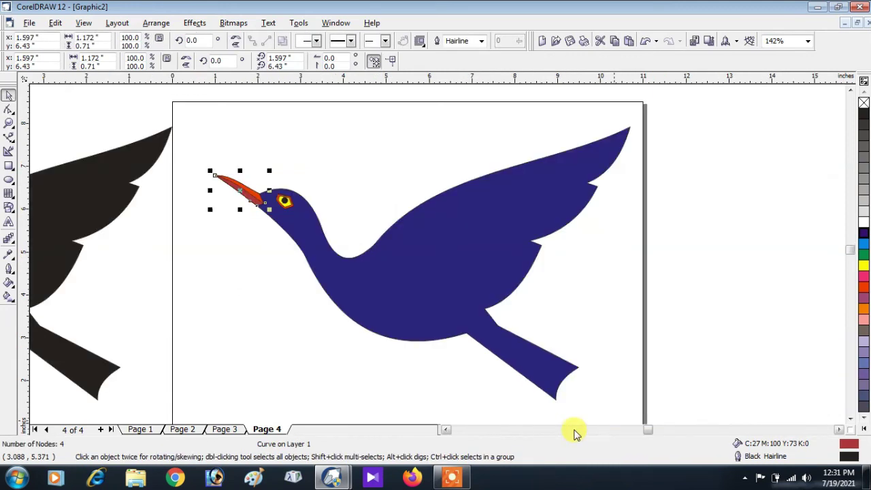
click(9, 138)
click(487, 309)
drag(349, 227, 407, 128)
click(667, 99)
drag(625, 252, 575, 298)
click(538, 317)
click(487, 308)
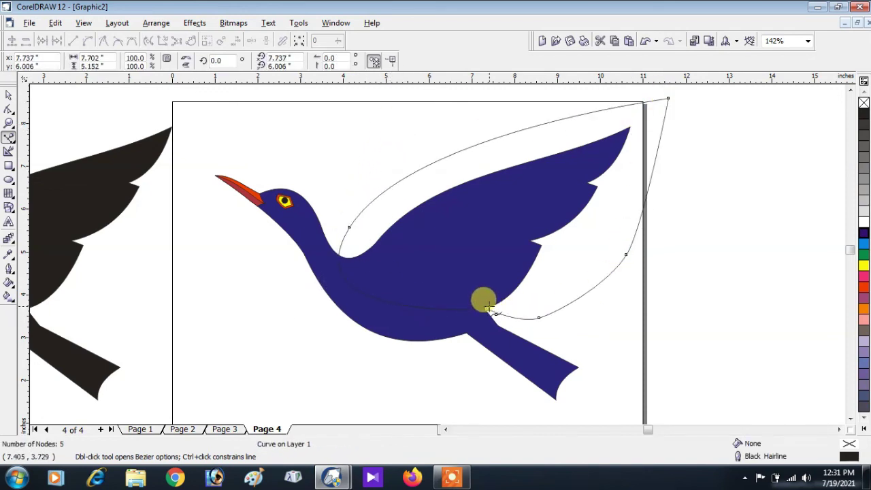
key(space)
drag(352, 230, 381, 225)
key(space)
- Intersect the outline with the body to make a separate wing, fill it cyan and delete the outline
shift+click(356, 278)
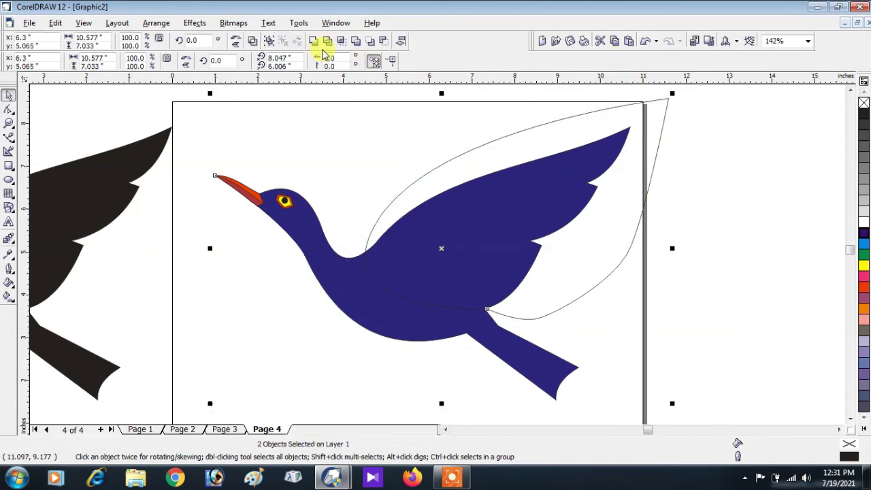
click(340, 41)
click(862, 242)
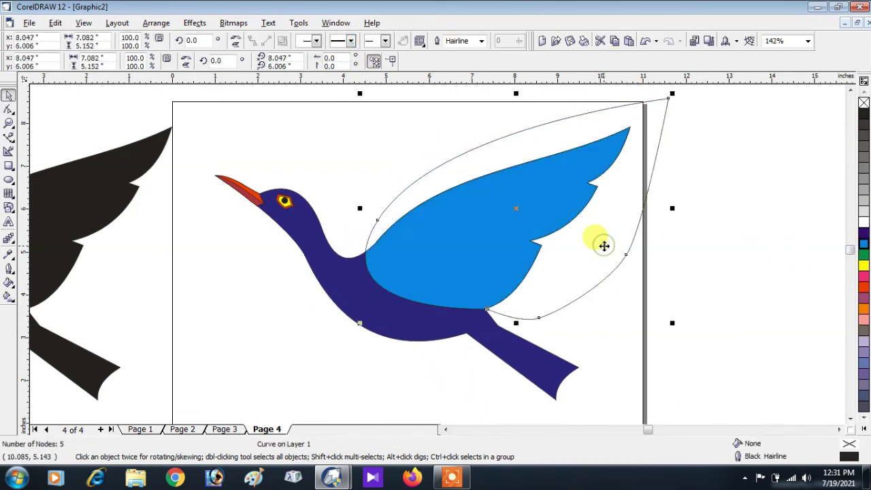
key(Delete)
- Bend the lower edge of the cyan wing further down into the body
click(9, 109)
click(412, 280)
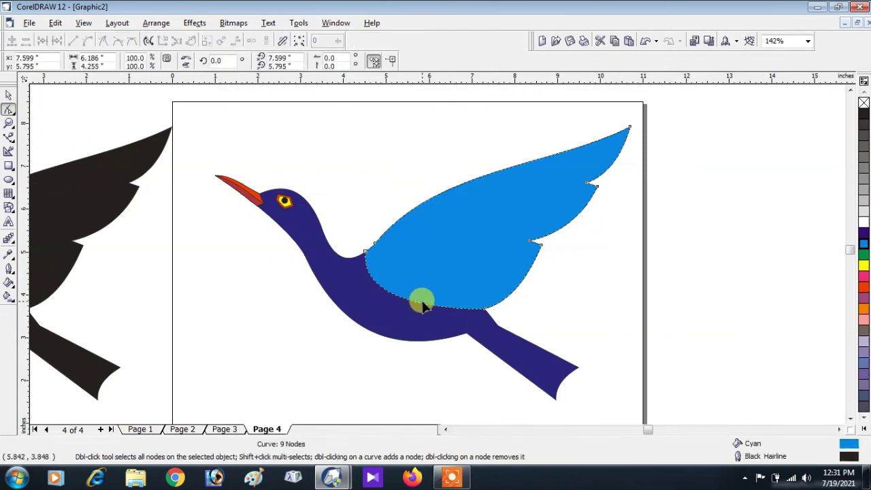
key(space)
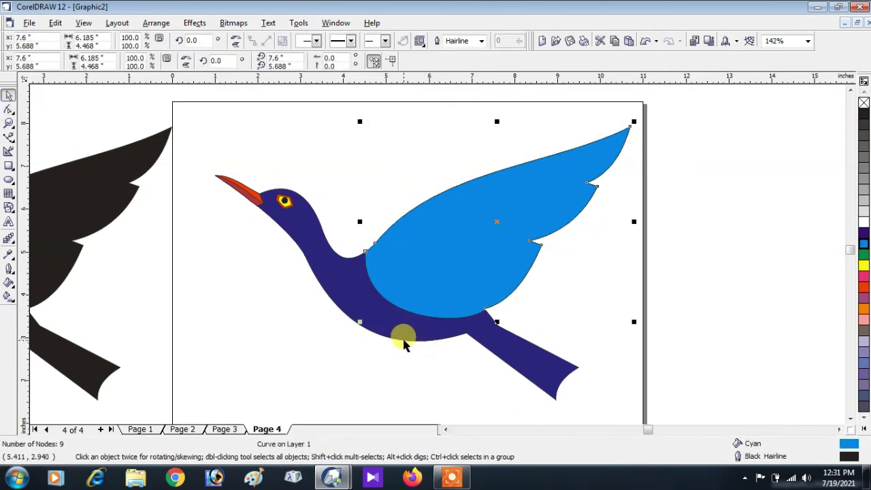
- Make a reduced copy of the wing, about 1.96 × 1.42 in, near the wing's base and fill it yellow, C:0 M:10 Y:100 K:0
drag(633, 321, 542, 304)
right_click(542, 304)
drag(475, 226, 395, 255)
click(862, 266)
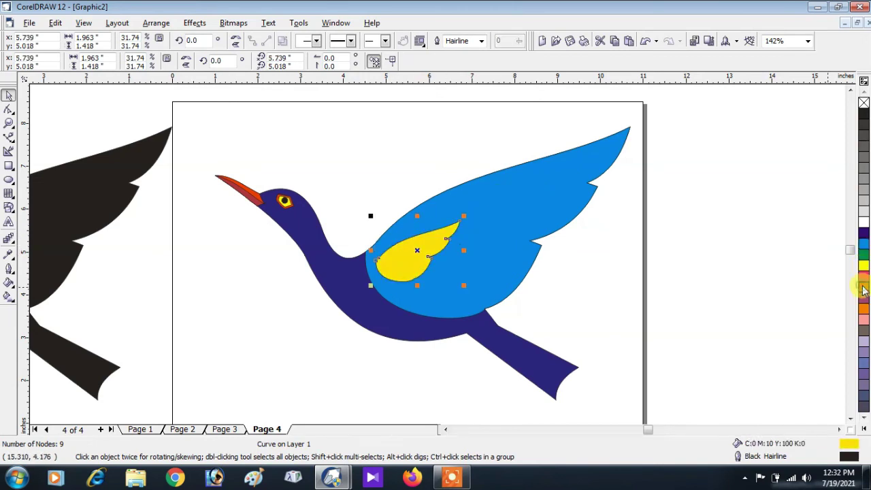
- Blend the cyan wing with the small yellow one without outlines, and shrink the blend to about 5.91 × 4.27 in
click(8, 240)
drag(494, 246, 435, 246)
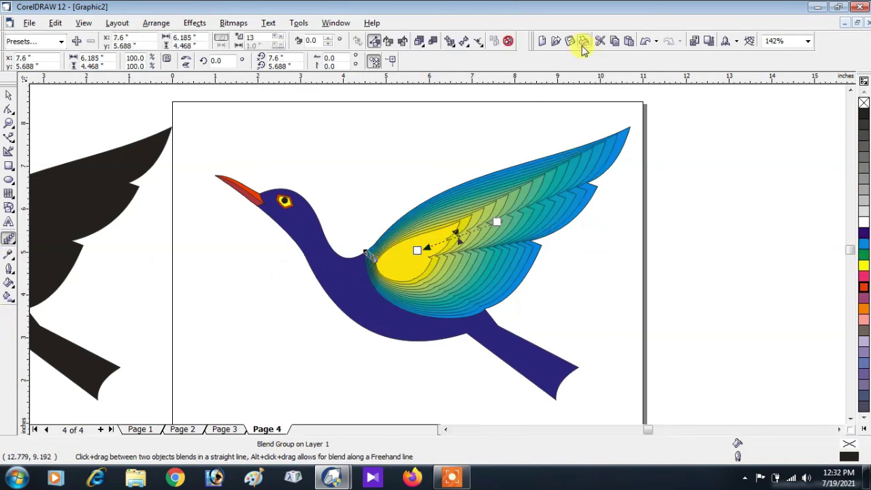
right_click(863, 103)
key(space)
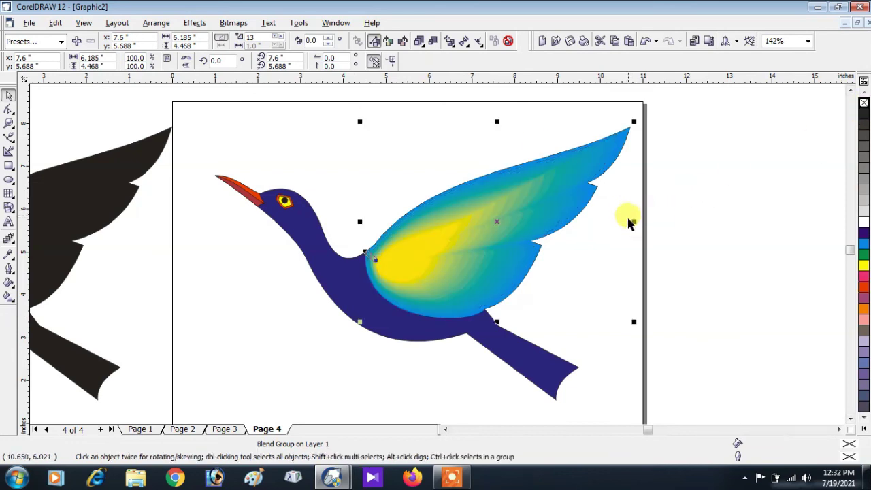
click(634, 123)
drag(634, 123, 631, 127)
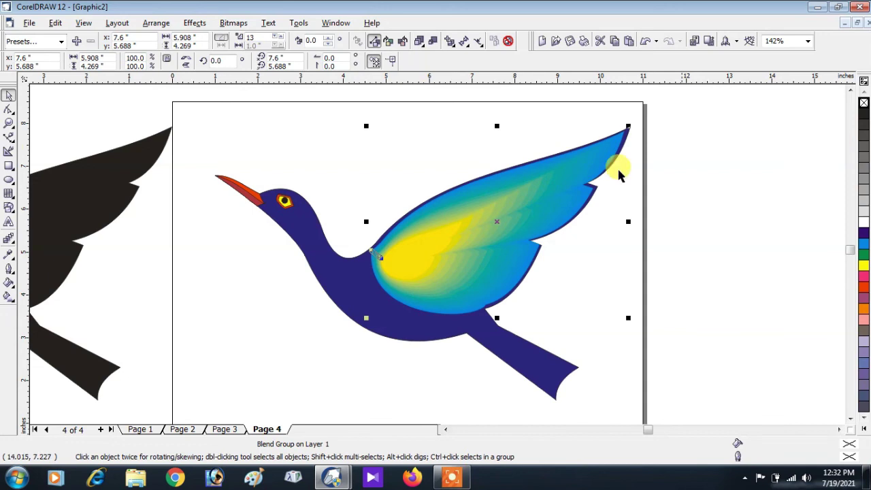
- Draw a closed eleven-node Bezier outline along the throat, belly and tail, about 7.3 × 4.2 in, with a narrow notch in the tail
click(8, 136)
click(275, 230)
drag(344, 285, 368, 322)
drag(454, 328, 488, 320)
click(585, 385)
click(576, 394)
click(498, 349)
click(566, 393)
click(558, 410)
click(457, 338)
drag(379, 356, 355, 361)
drag(272, 316, 271, 309)
click(275, 229)
key(space)
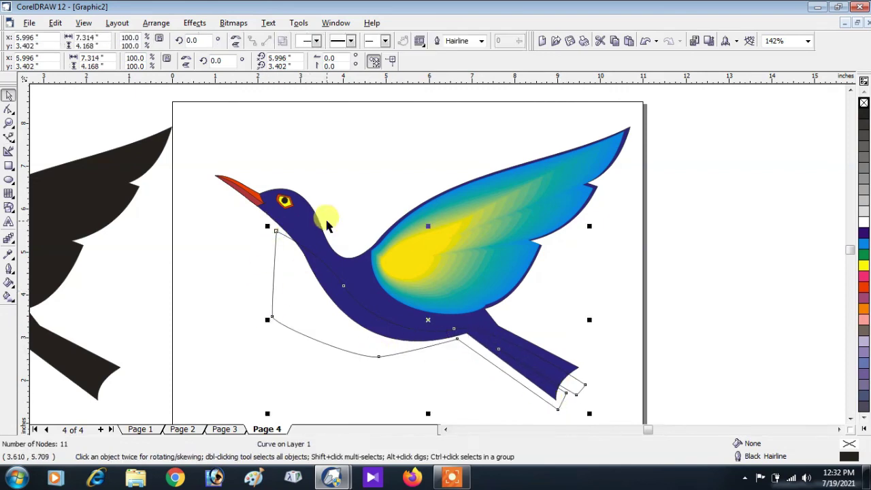
- Intersect the outline with the body, fill the resulting belly and tail shape yellow, C:0 M:10 Y:100 K:0, and delete the outline
click(341, 41)
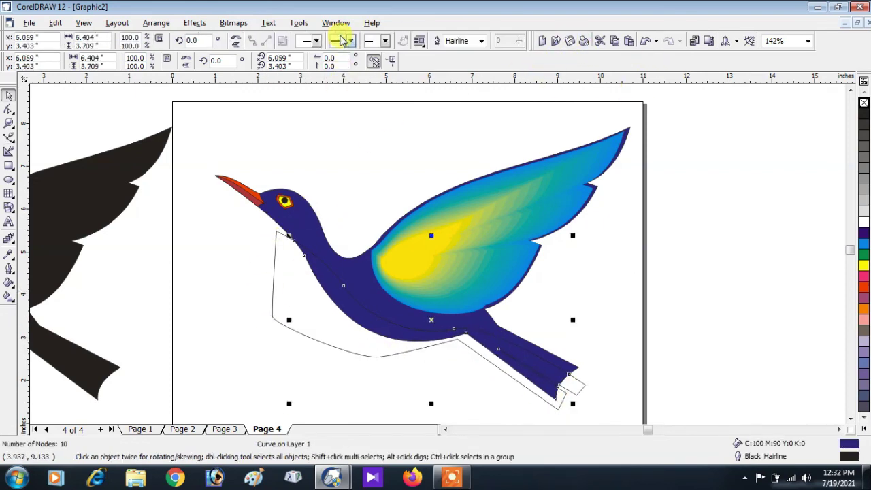
click(862, 266)
click(346, 337)
key(Delete)
- Apply a linear transparency that fades the yellow belly shape toward the throat, and remove the shape's outline
click(374, 336)
click(8, 239)
click(117, 246)
drag(373, 324, 307, 288)
key(space)
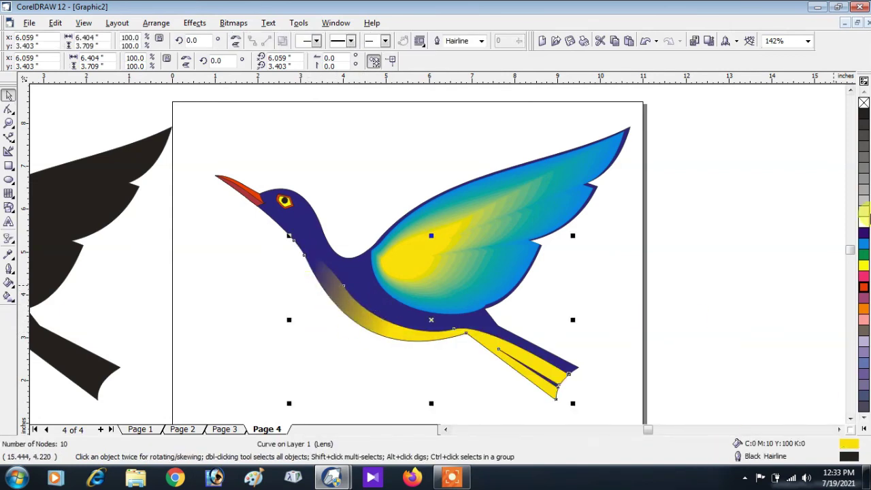
right_click(863, 102)
click(672, 302)
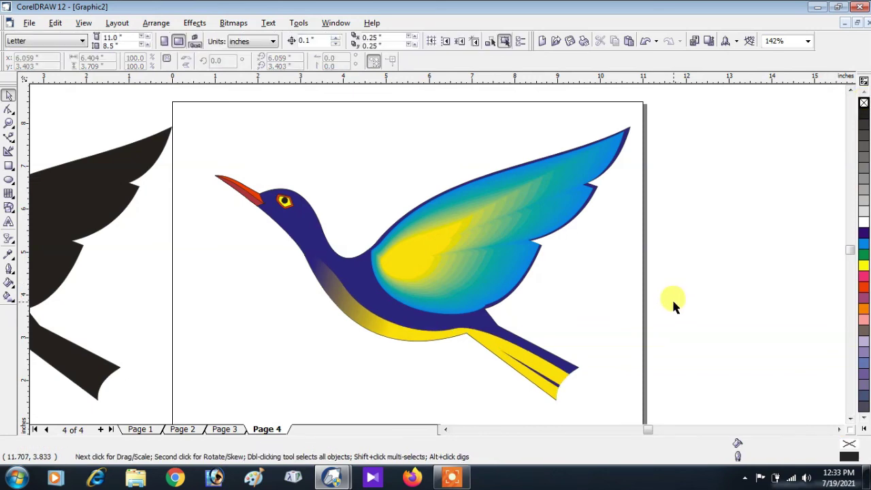
- Draw an ellipse about 2.2 × 3.2 in over the head and neck, intersect it with the body and delete the ellipse
click(9, 180)
drag(247, 157, 351, 297)
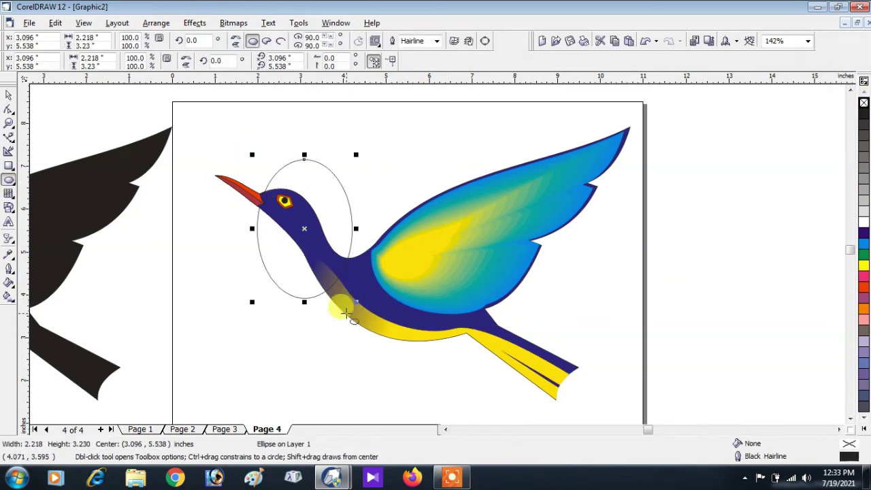
key(space)
shift+click(478, 313)
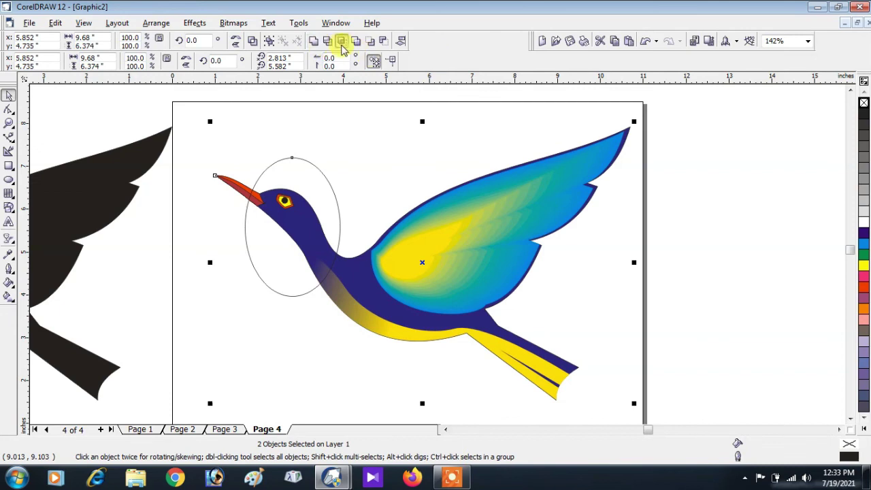
click(341, 41)
key(Delete)
click(303, 234)
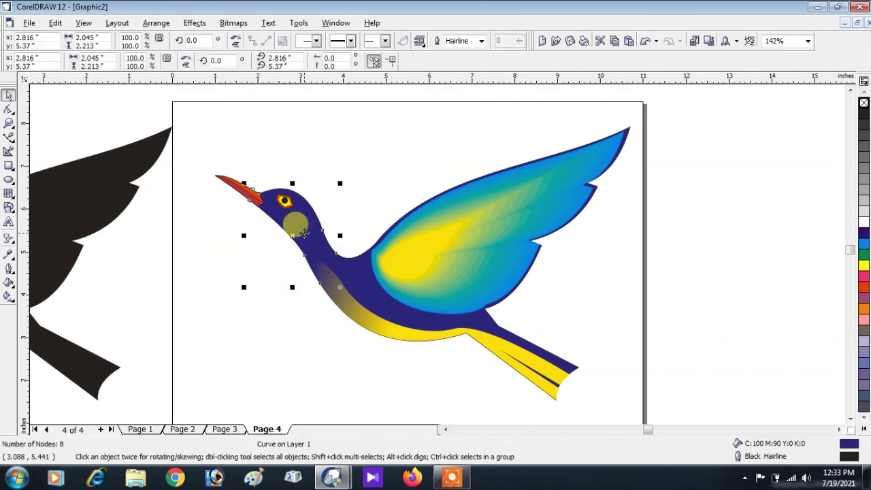
- Fill the head and neck shape yellow-green, C:27 M:0 Y:100 K:0
click(862, 266)
ctrl+click(862, 254)
ctrl+click(862, 255)
ctrl+click(862, 254)
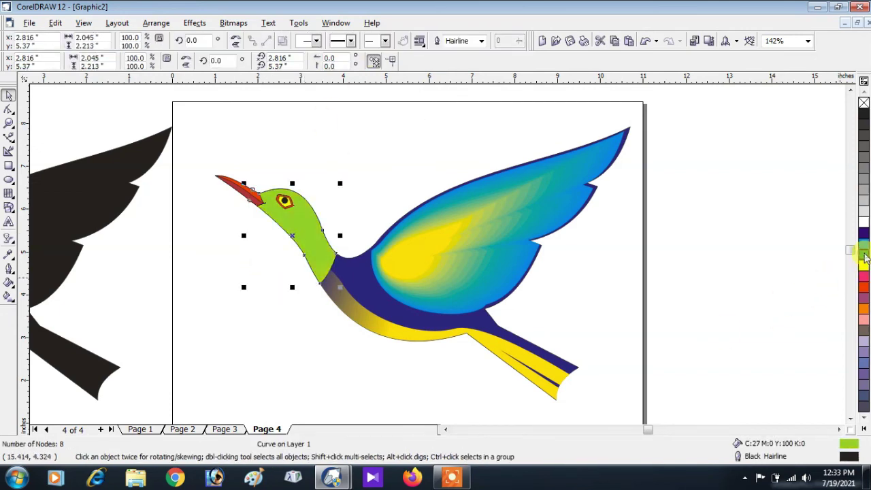
- Apply a linear transparency that fades the head shape into the body at the lower neck
click(9, 239)
drag(297, 224, 319, 262)
key(space)
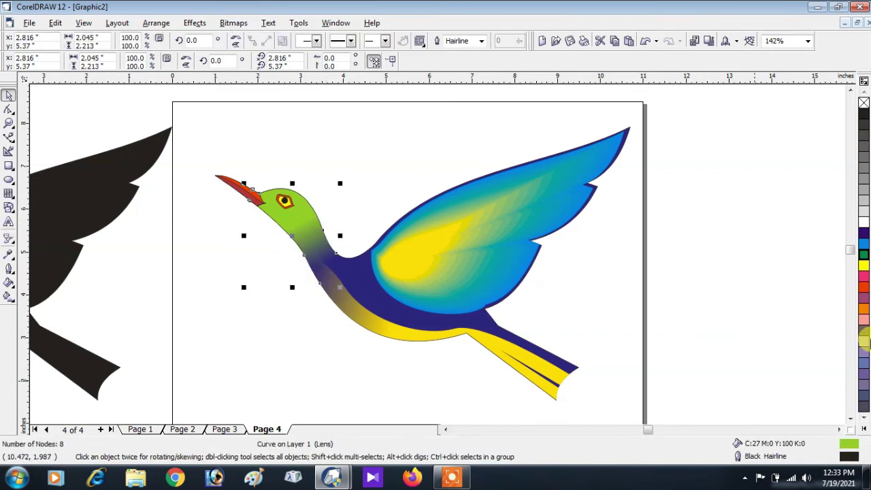
- Fill the head shape yellow and shrink it to about 1.91 × 2.07 in so a blue rim shows around it
click(863, 265)
drag(339, 183, 342, 185)
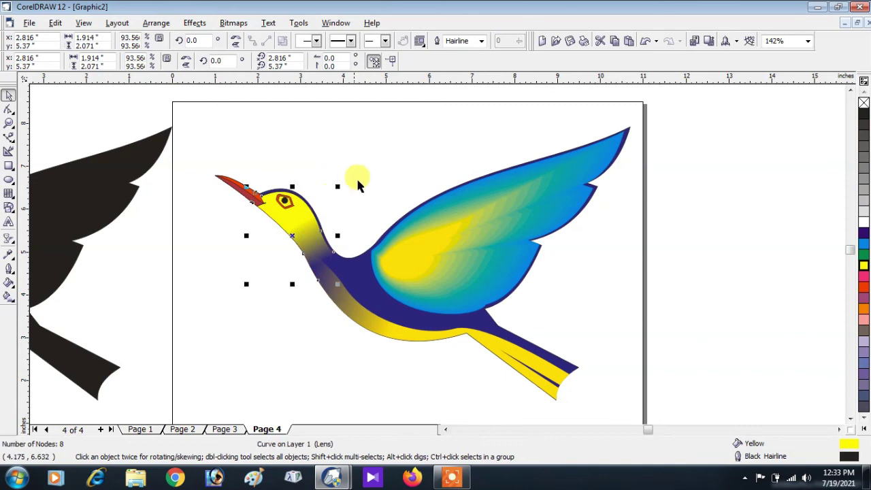
click(376, 155)
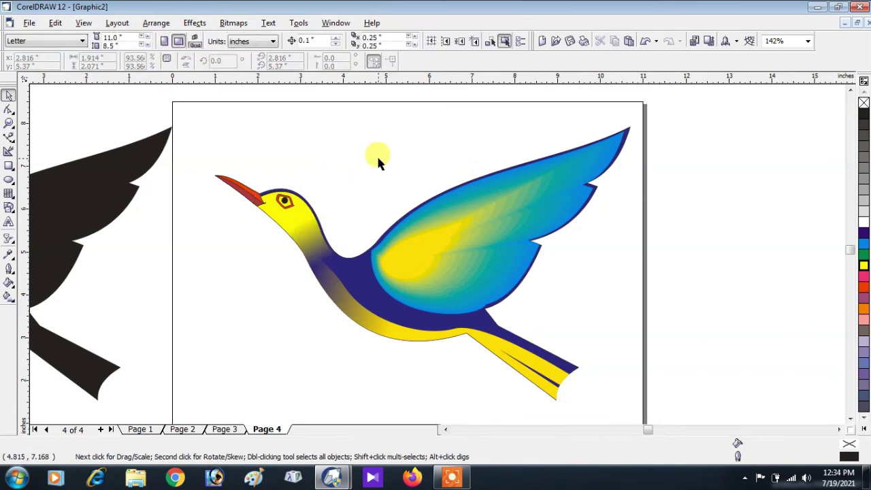
mouse_move(455, 479)
key(F4)
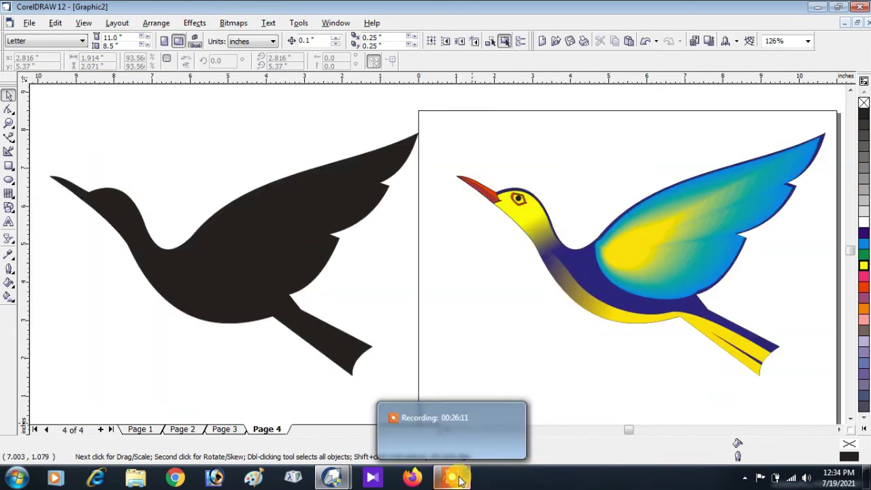
click(457, 478)
click(507, 458)
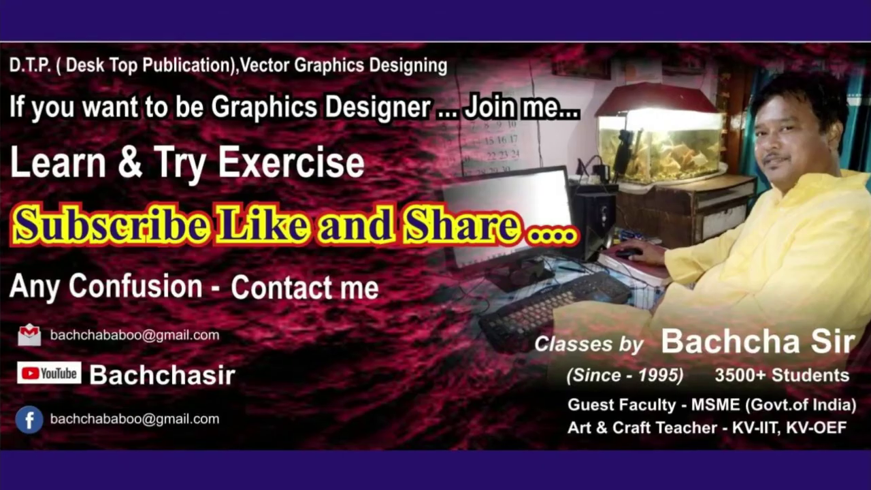